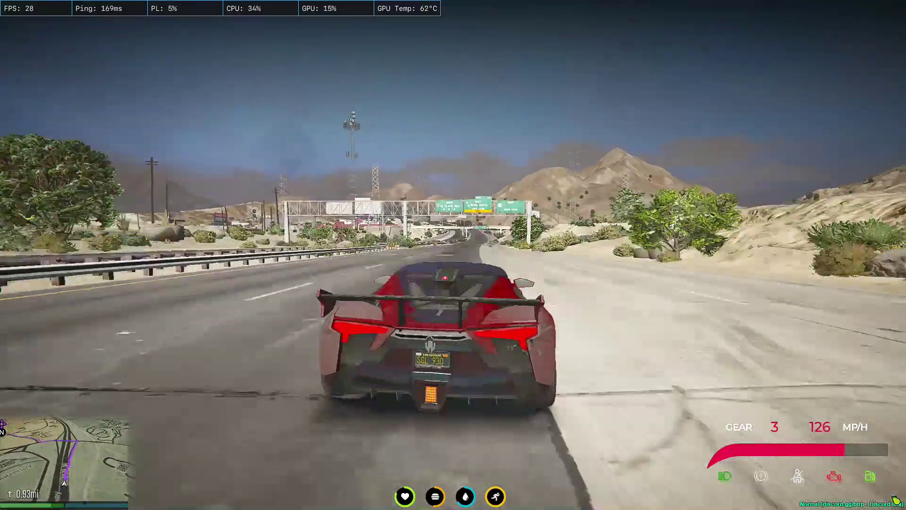
{"action": "key", "text": "w"}
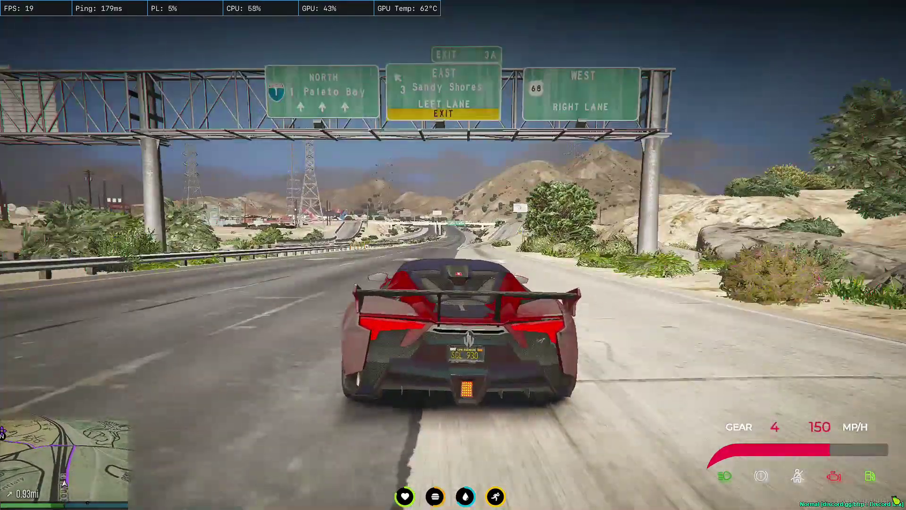
Step: Drive the car down the desert highway onto the side road and stop at the markings
{"action": "key", "text": "d"}
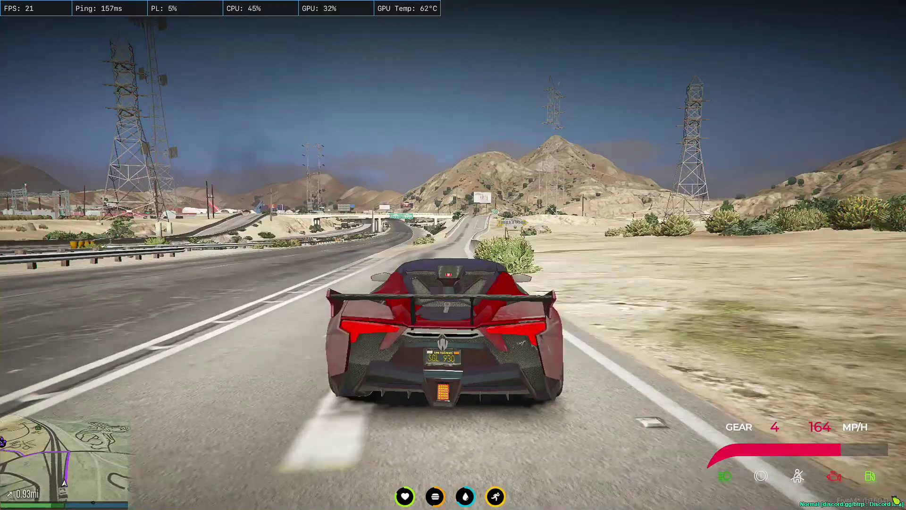
{"action": "key", "text": "s"}
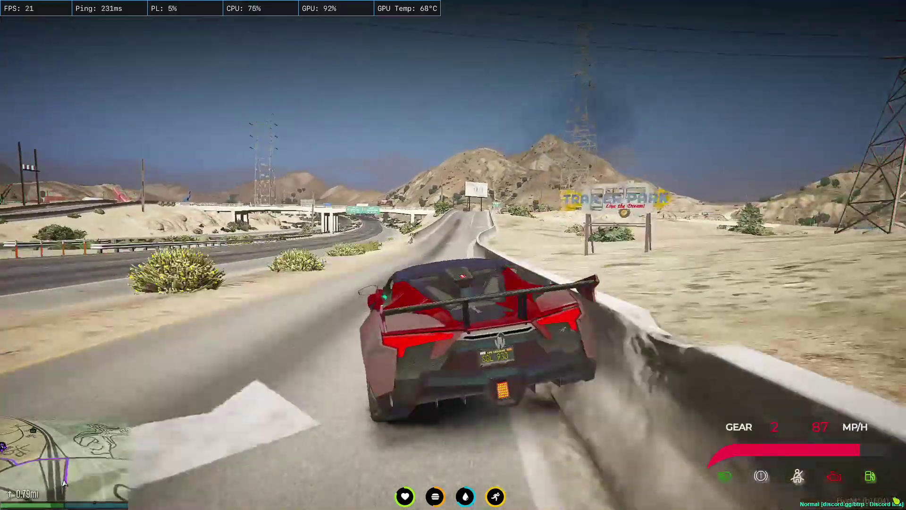
{"action": "key", "text": "w"}
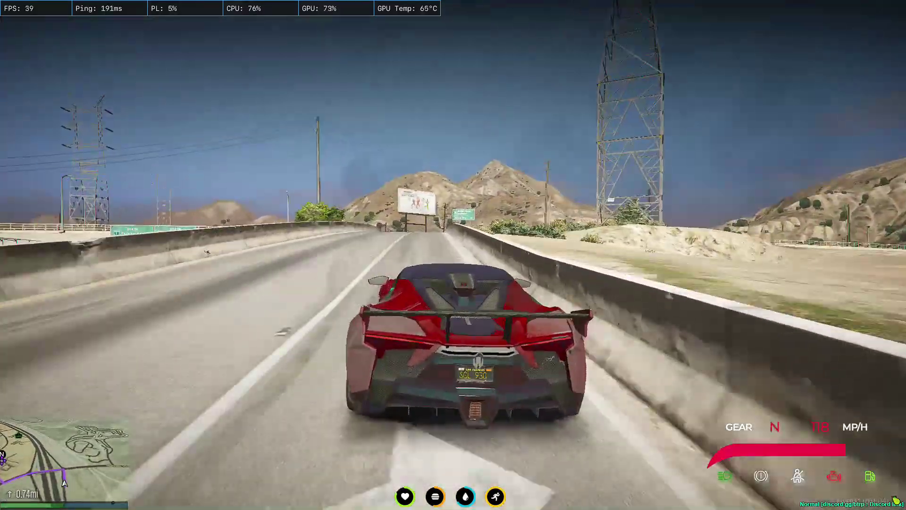
{"action": "key", "text": "s"}
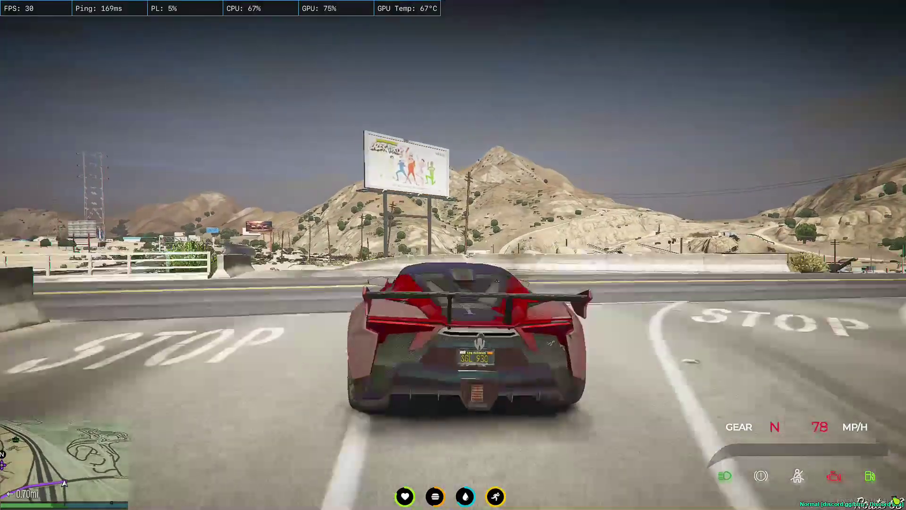
{"action": "key", "text": "s"}
{"action": "key", "text": "a"}
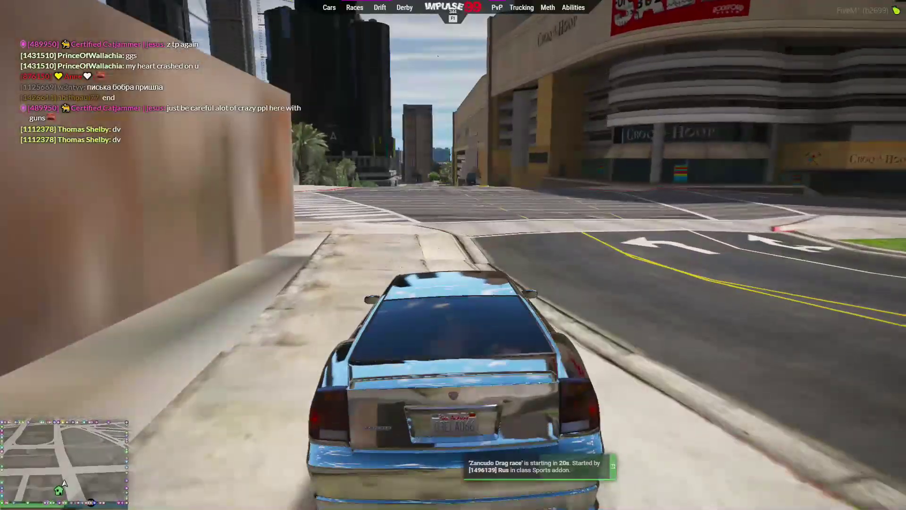
Step: Cruise the chrome blue car through the city streets, drifting and turning toward downtown
{"action": "key", "text": "w"}
{"action": "key", "text": "a"}
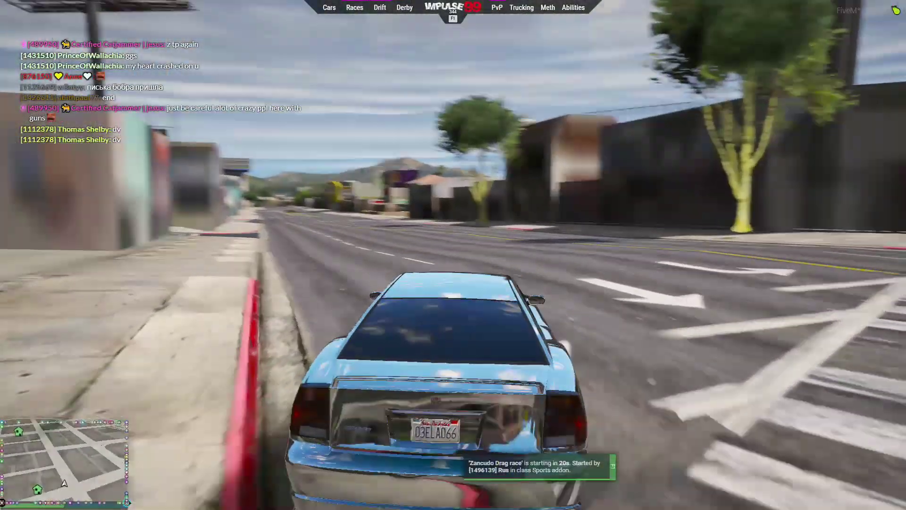
{"action": "key", "text": "w"}
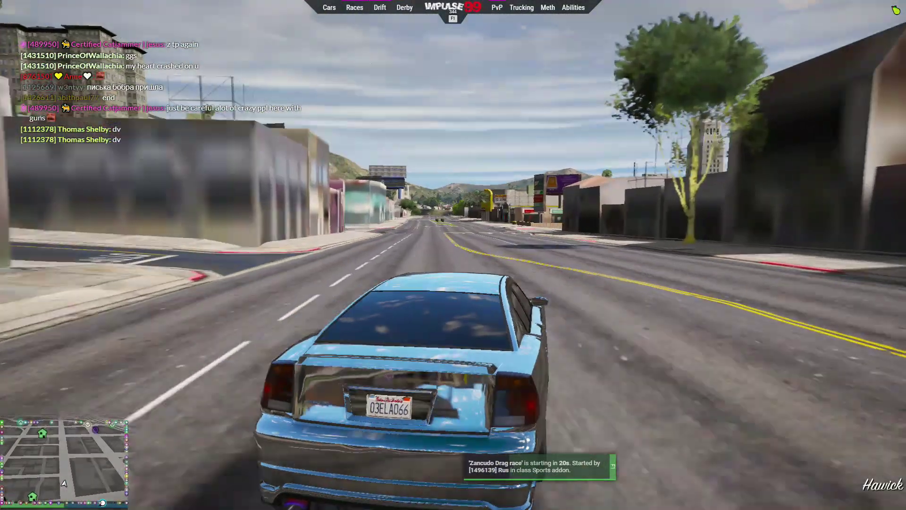
{"action": "key", "text": "d"}
{"action": "key", "text": "w"}
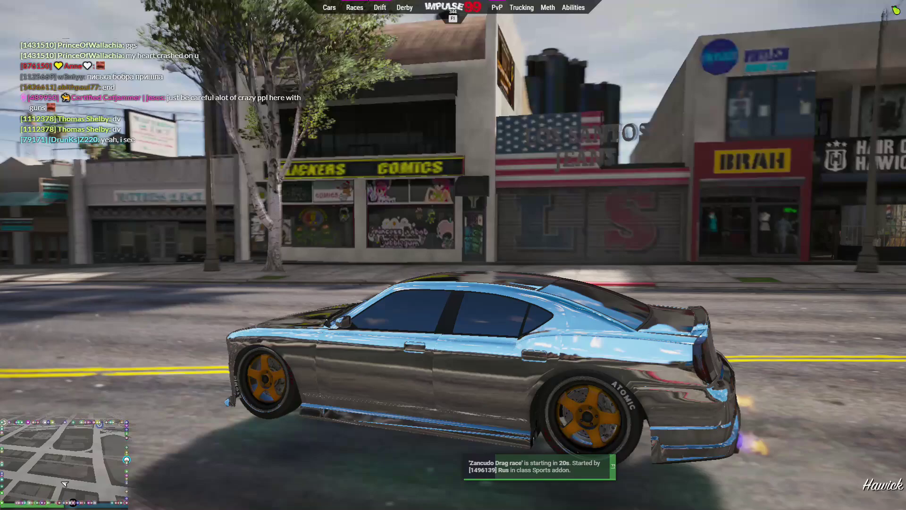
{"action": "key", "text": "d"}
{"action": "key", "text": "w"}
{"action": "key", "text": "d"}
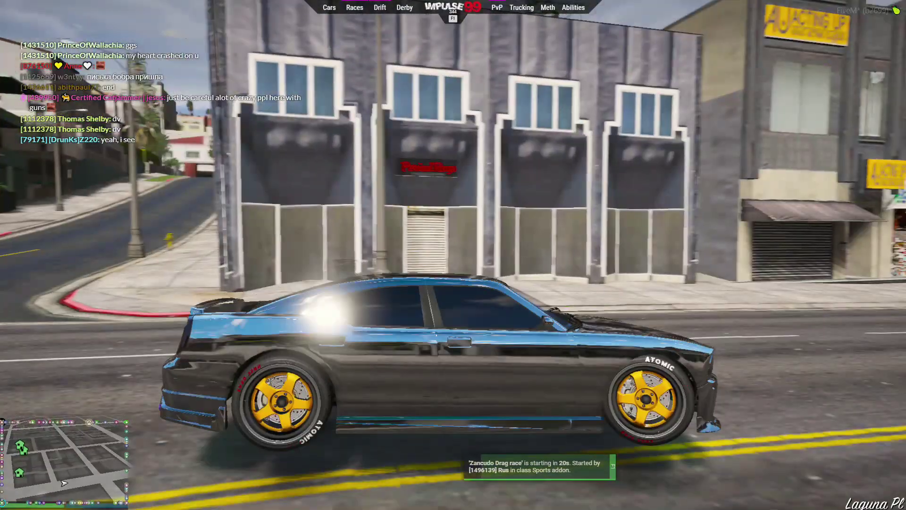
{"action": "key", "text": "w"}
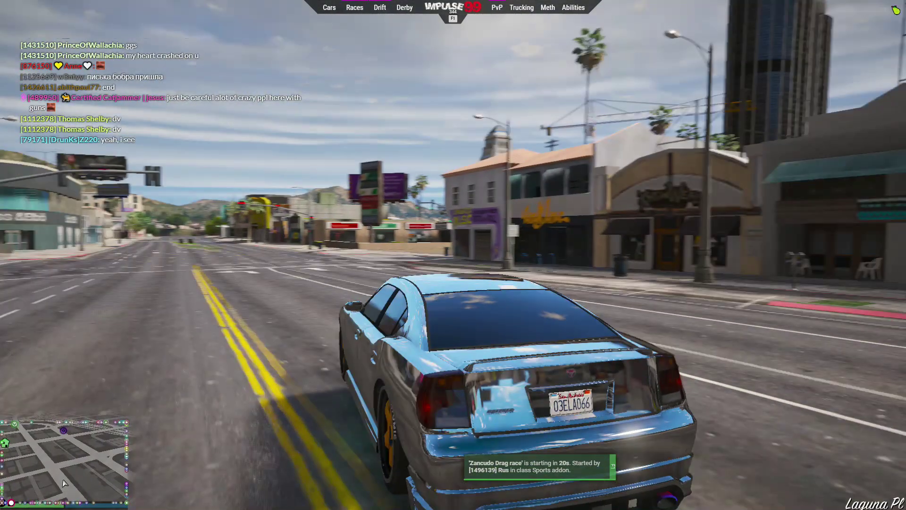
{"action": "key", "text": "w"}
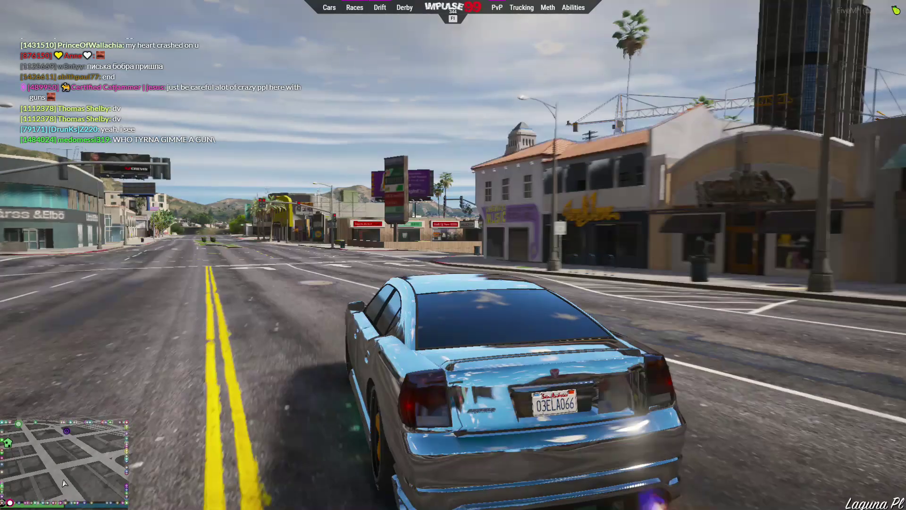
{"action": "key", "text": "a"}
{"action": "key", "text": "w"}
{"action": "key", "text": "d"}
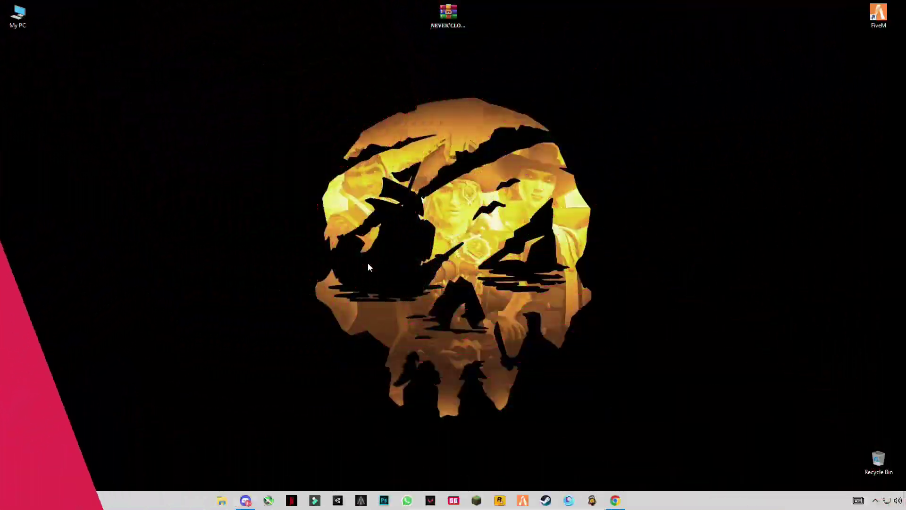
Step: Check the FiveM shortcut's options, then bring up the Run dialog with 'appdata' entered
{"action": "right_click", "coordinate": [880, 16]}
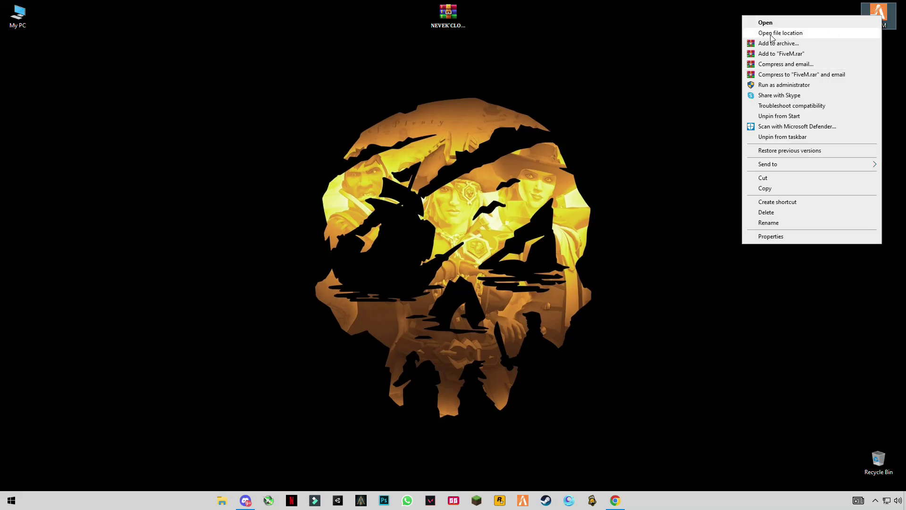
{"action": "left_click", "coordinate": [170, 363]}
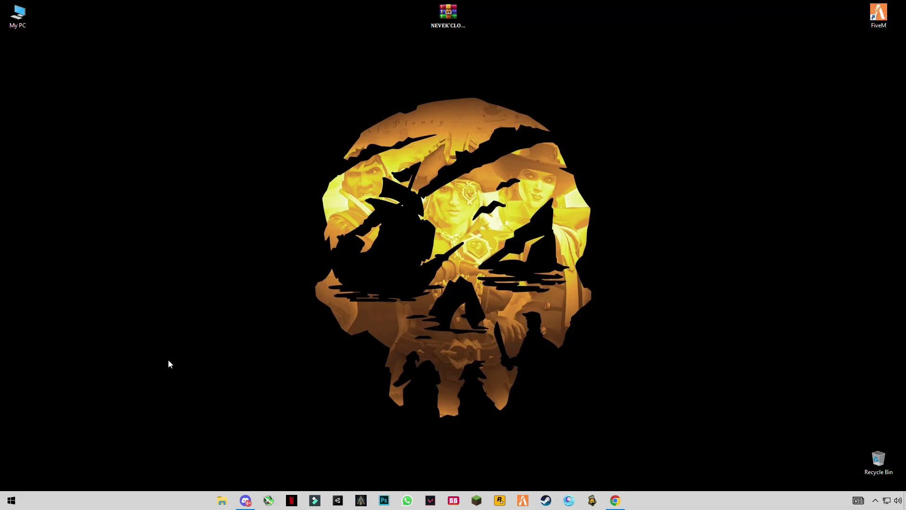
{"action": "key", "text": "super+r"}
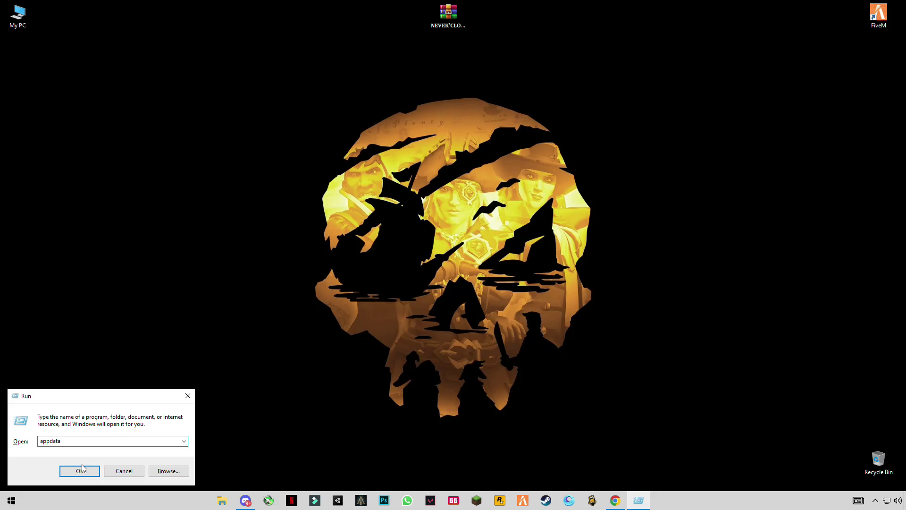
Step: Open AppData > Local > FiveM > FiveM Application Data in File Explorer
{"action": "left_click", "coordinate": [80, 470]}
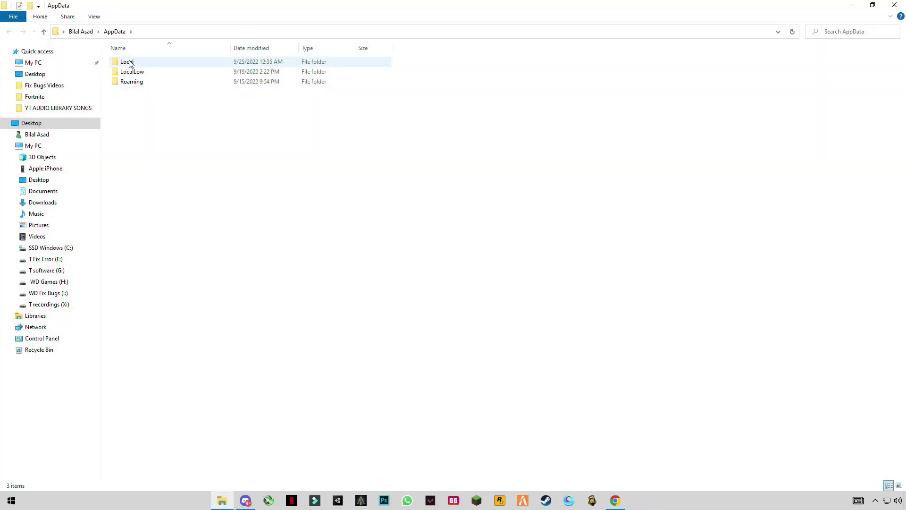
{"action": "double_click", "coordinate": [131, 62]}
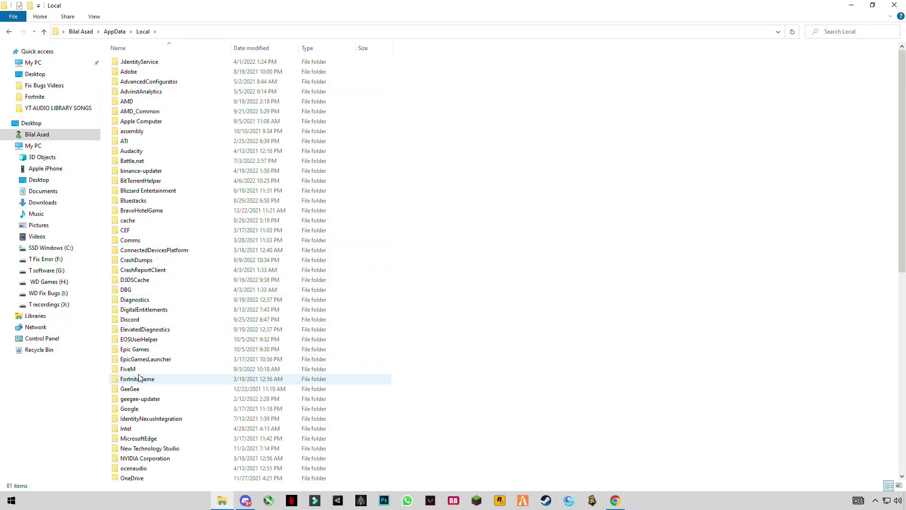
{"action": "left_click", "coordinate": [130, 370]}
{"action": "double_click", "coordinate": [135, 371]}
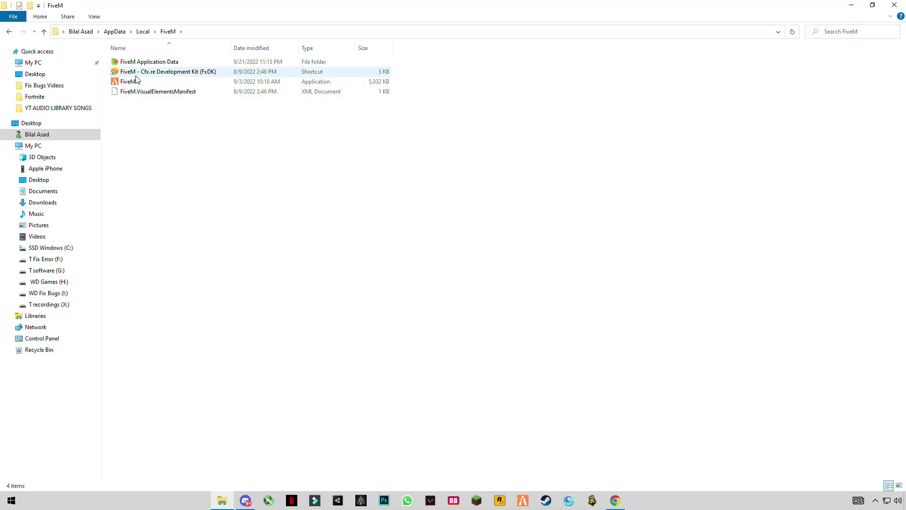
{"action": "left_click", "coordinate": [159, 65]}
{"action": "double_click", "coordinate": [160, 65]}
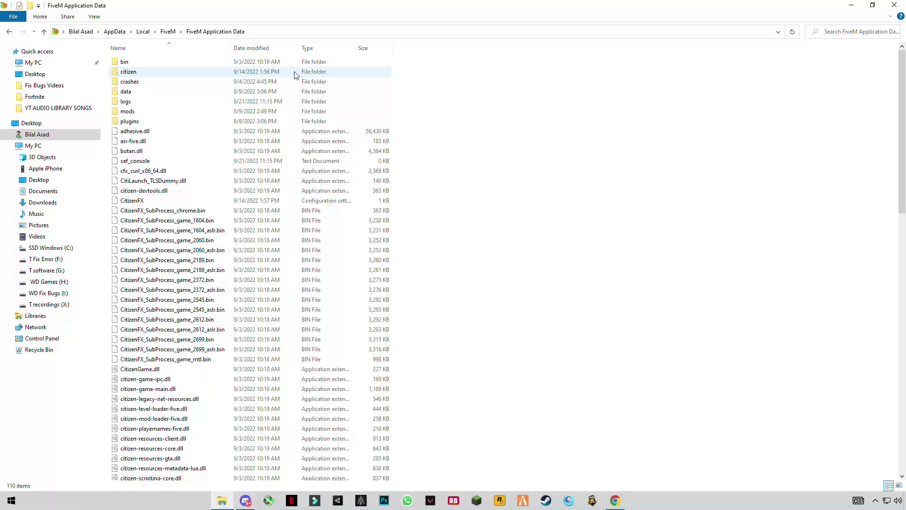
Step: Restore the Explorer window to a smaller size, move it, and peek into crashes before returning
{"action": "left_click", "coordinate": [871, 5]}
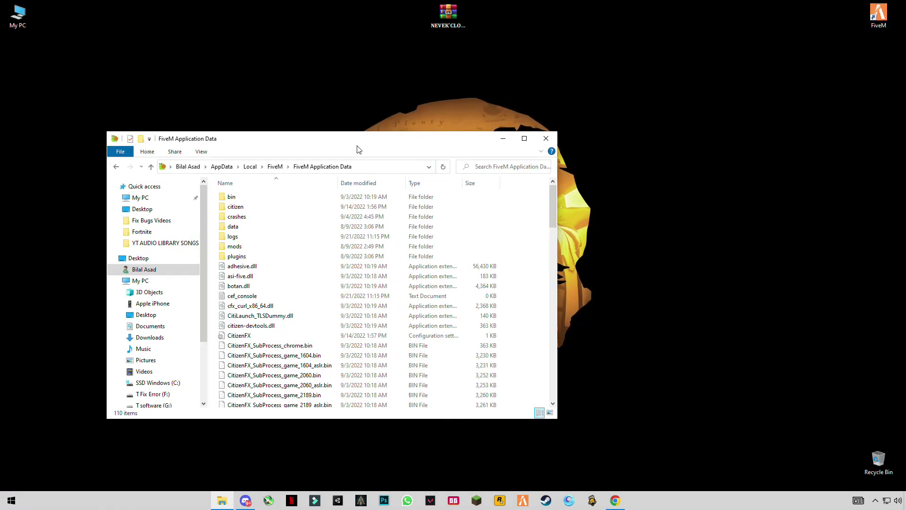
{"action": "left_click_drag", "start_coordinate": [357, 150], "coordinate": [387, 114]}
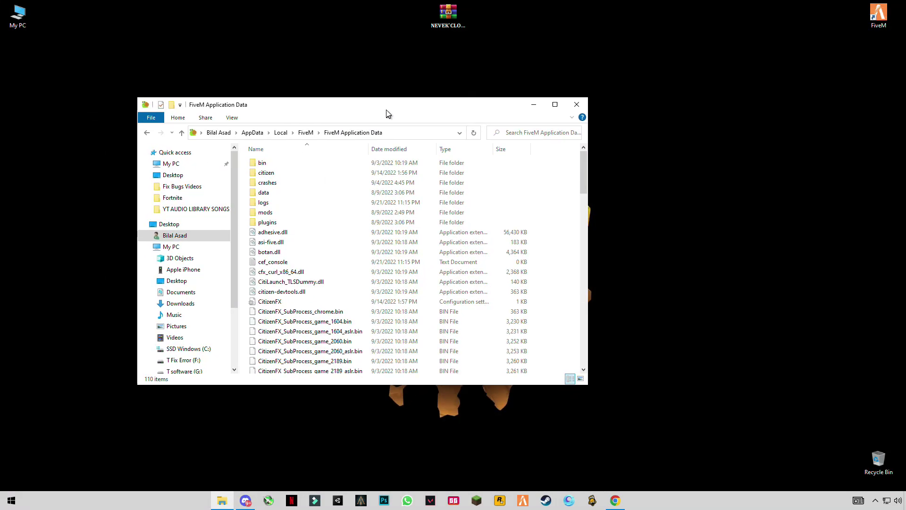
{"action": "double_click", "coordinate": [267, 182]}
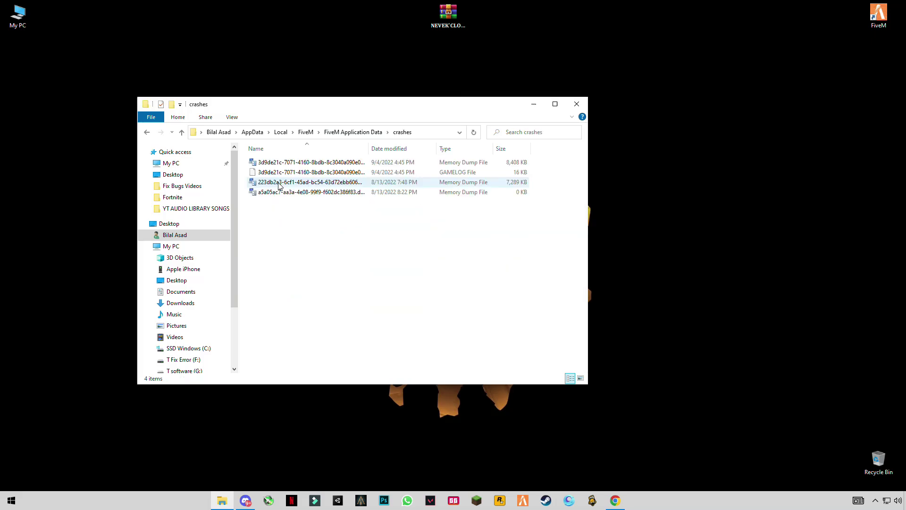
{"action": "left_click", "coordinate": [146, 132]}
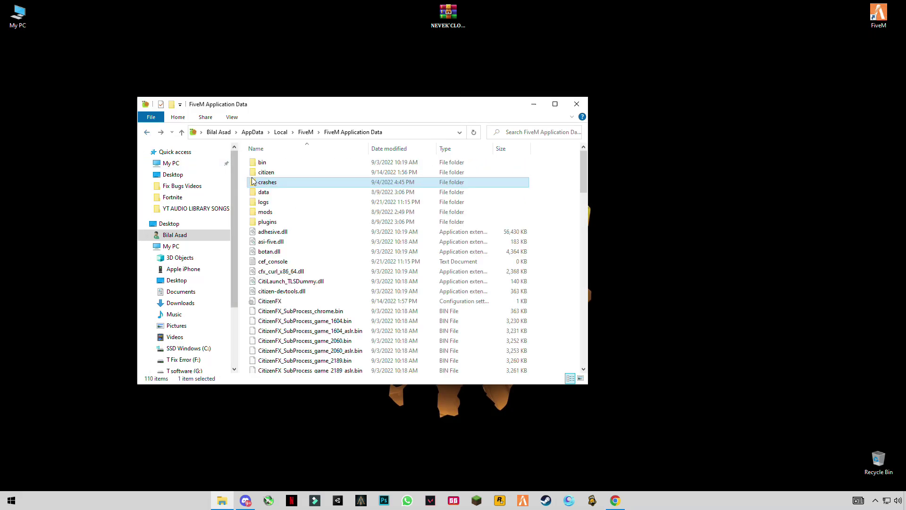
Step: Delete the crashes folder and open the data folder
{"action": "right_click", "coordinate": [264, 183]}
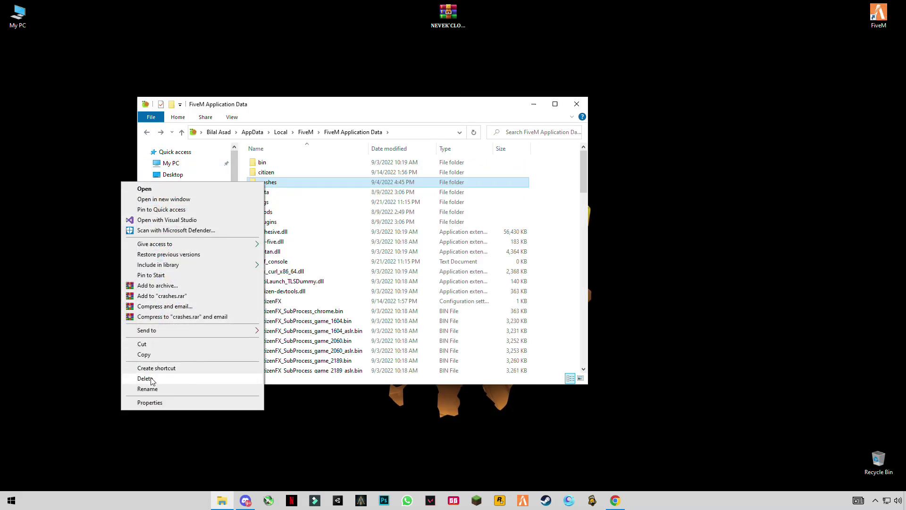
{"action": "left_click", "coordinate": [172, 378]}
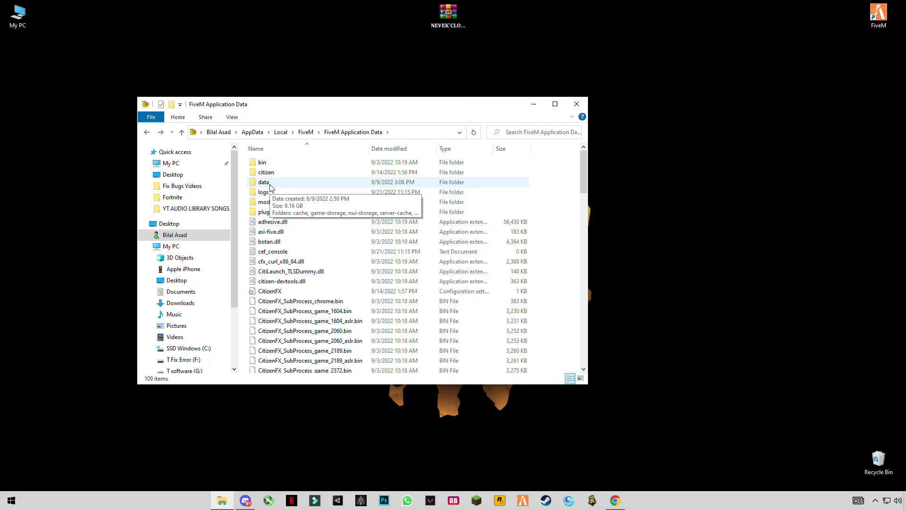
{"action": "double_click", "coordinate": [270, 186]}
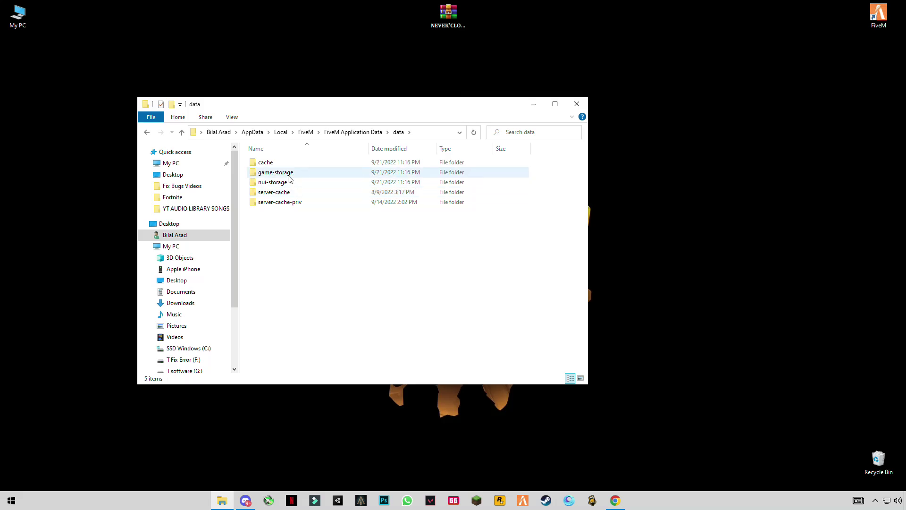
Step: Delete all eight items inside data\cache and go back to data
{"action": "left_click", "coordinate": [271, 164]}
{"action": "double_click", "coordinate": [270, 164]}
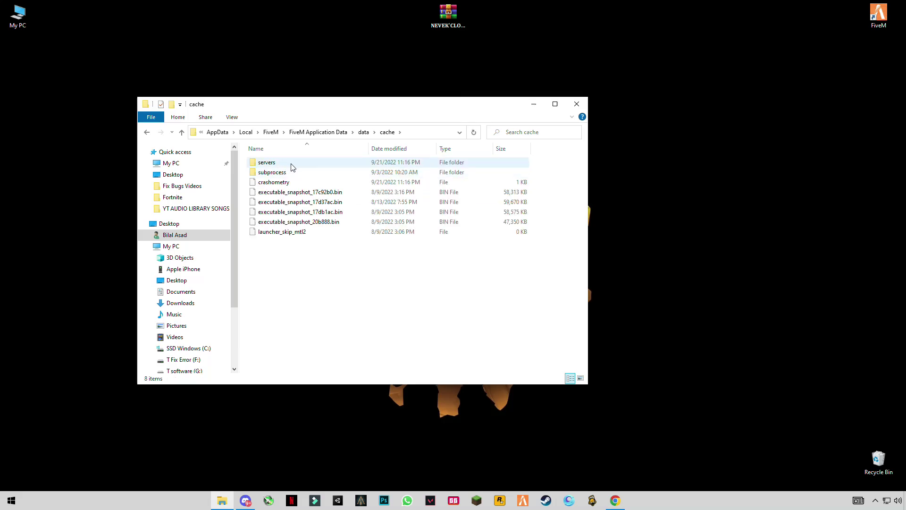
{"action": "left_click_drag", "start_coordinate": [291, 281], "coordinate": [262, 163]}
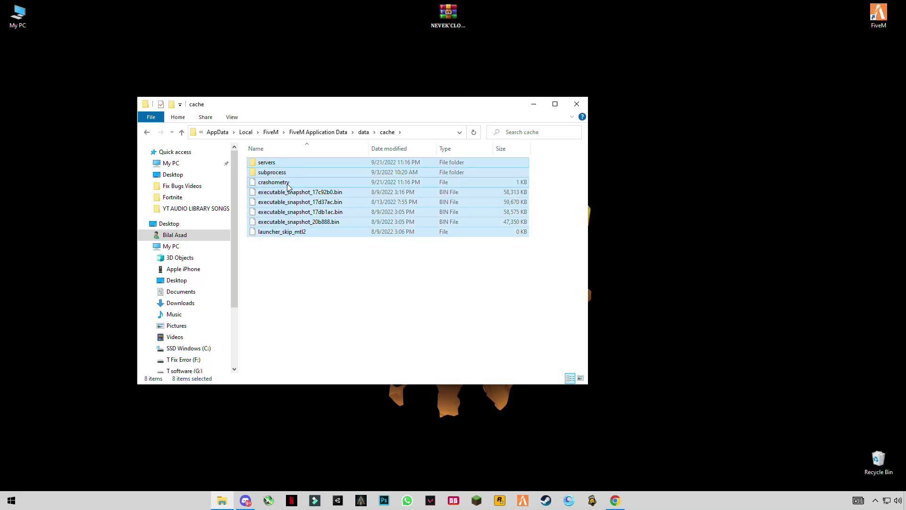
{"action": "right_click", "coordinate": [290, 185]}
{"action": "left_click", "coordinate": [174, 319]}
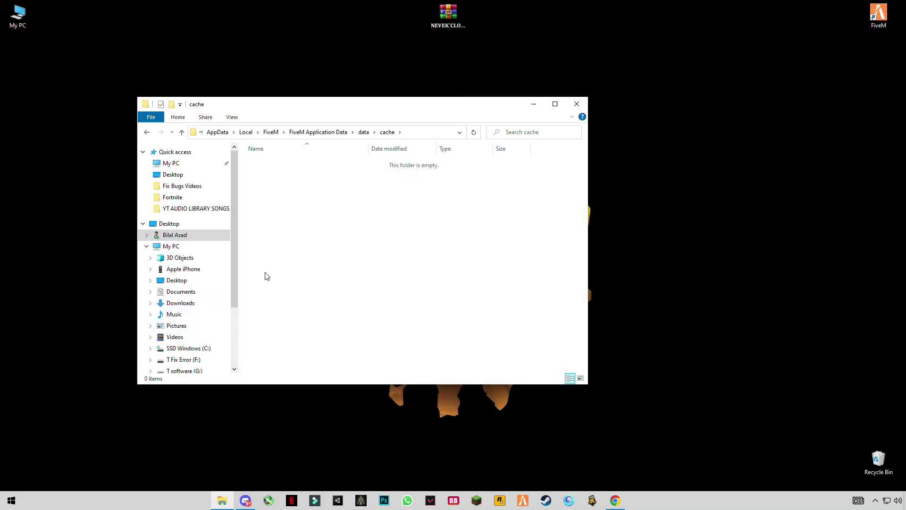
{"action": "key", "text": "BackSpace"}
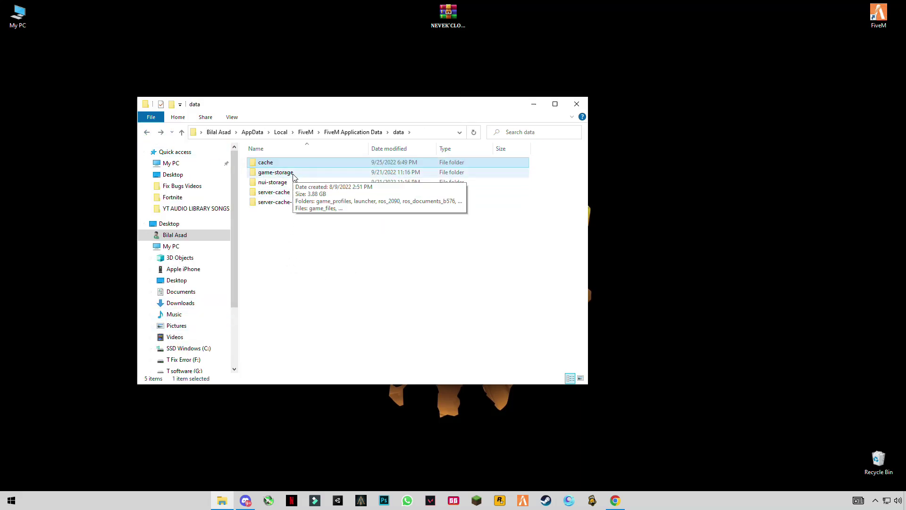
Step: Remove the db and unconfirmed folders inside data\server-cache, then close File Explorer
{"action": "double_click", "coordinate": [288, 193]}
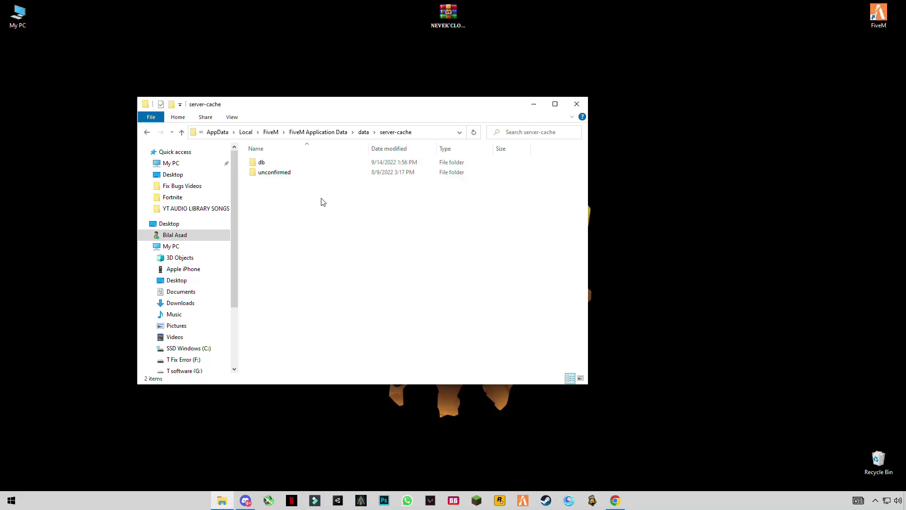
{"action": "left_click", "coordinate": [258, 168]}
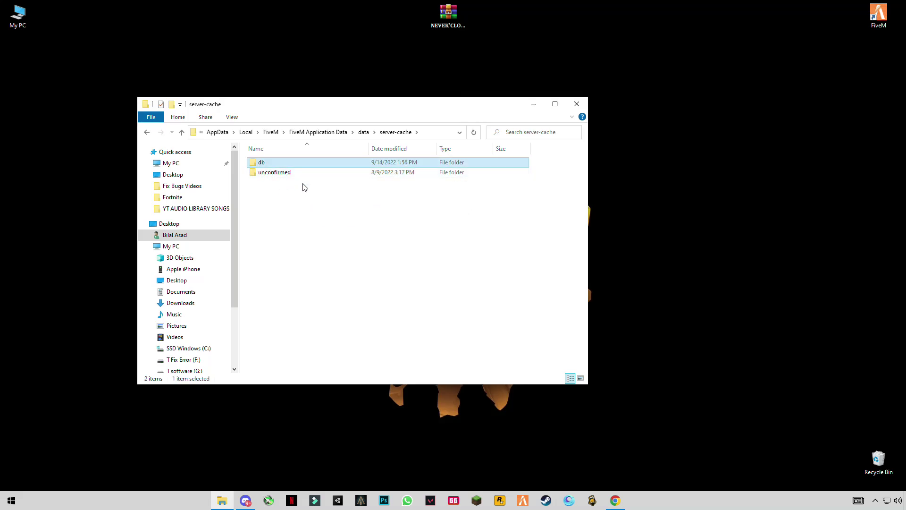
{"action": "left_click_drag", "start_coordinate": [296, 184], "coordinate": [272, 160]}
{"action": "right_click", "coordinate": [274, 162]}
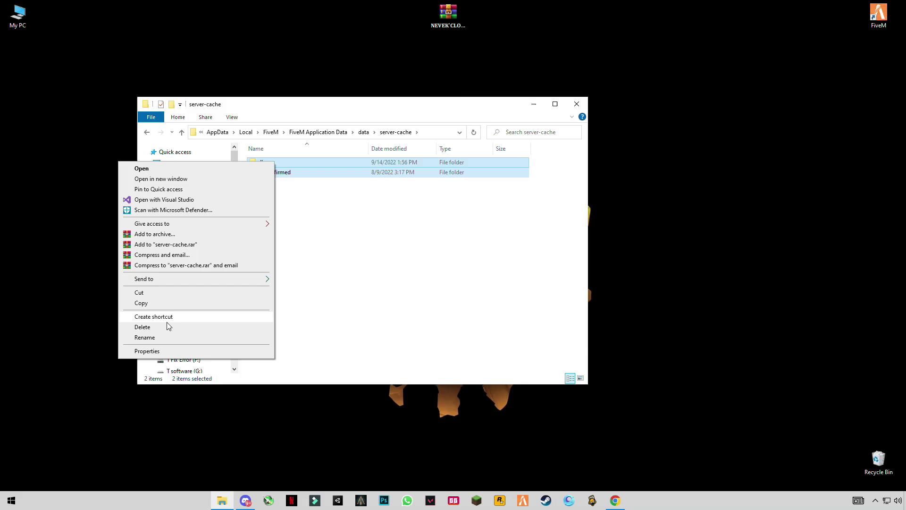
{"action": "left_click", "coordinate": [221, 327]}
{"action": "left_click", "coordinate": [147, 133]}
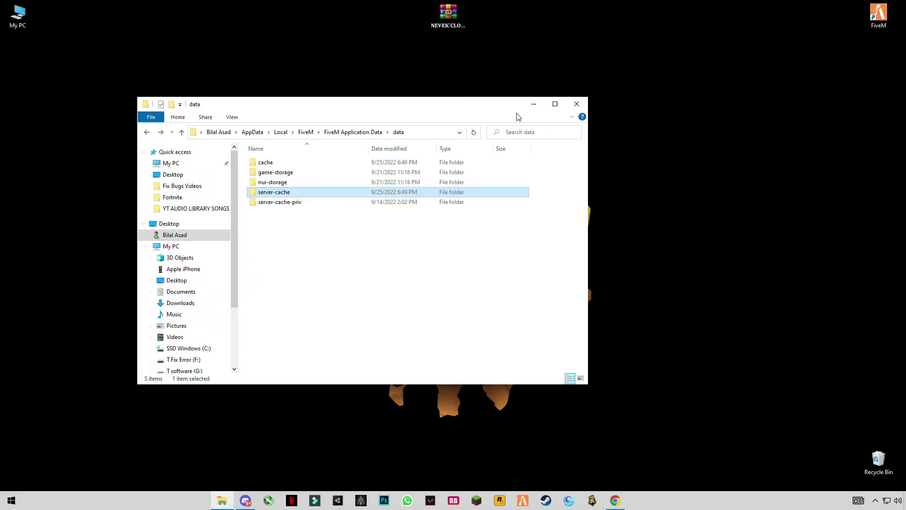
{"action": "left_click", "coordinate": [576, 104]}
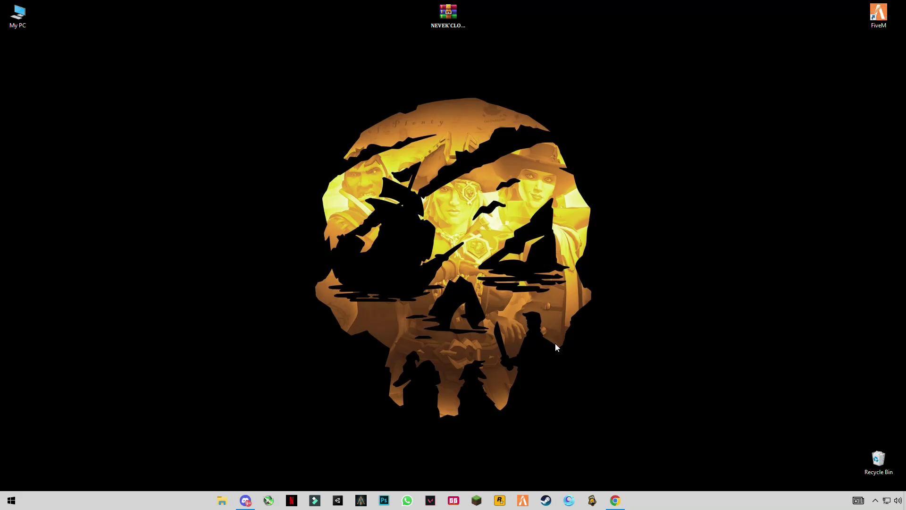
Step: Open Settings from the Start menu and go to System > Power & sleep
{"action": "left_click", "coordinate": [874, 500]}
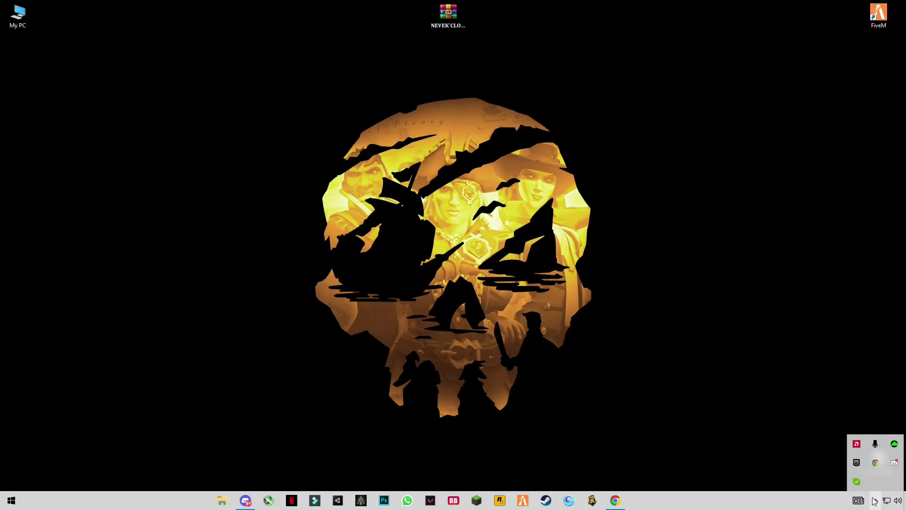
{"action": "left_click", "coordinate": [12, 500]}
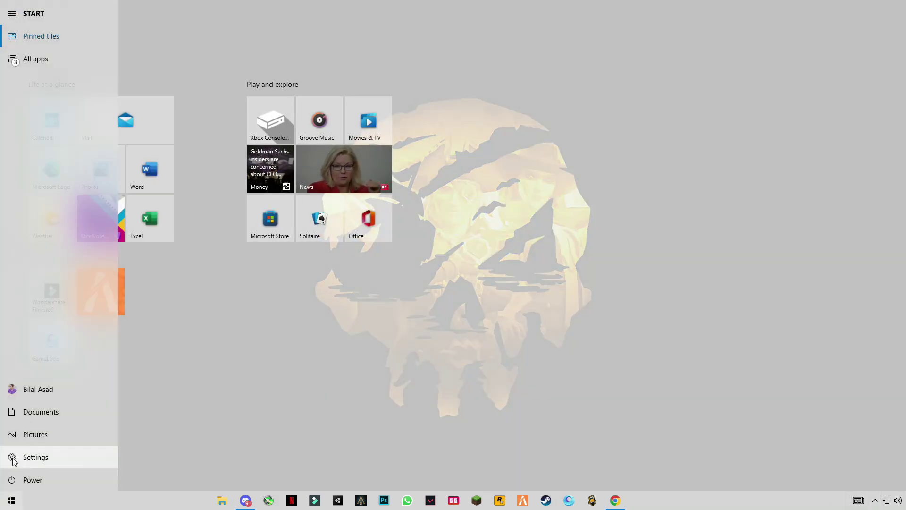
{"action": "left_click", "coordinate": [13, 457]}
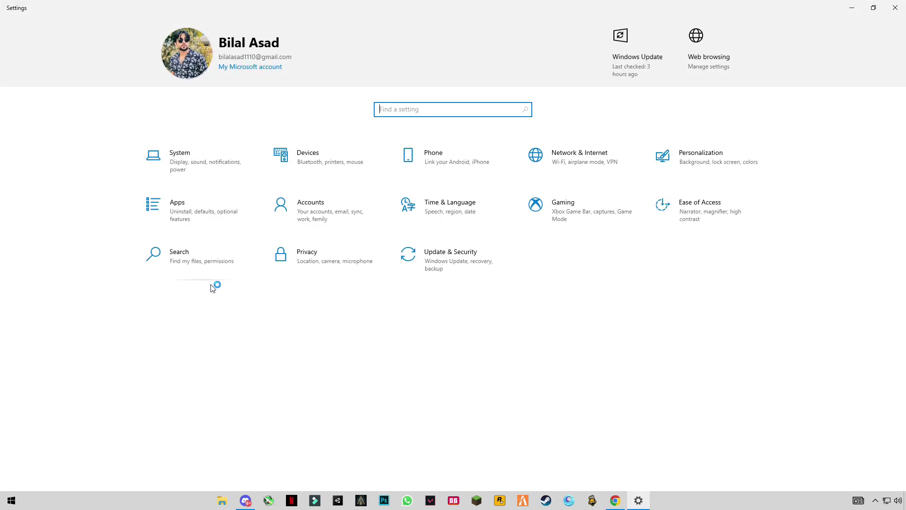
{"action": "left_click", "coordinate": [184, 163]}
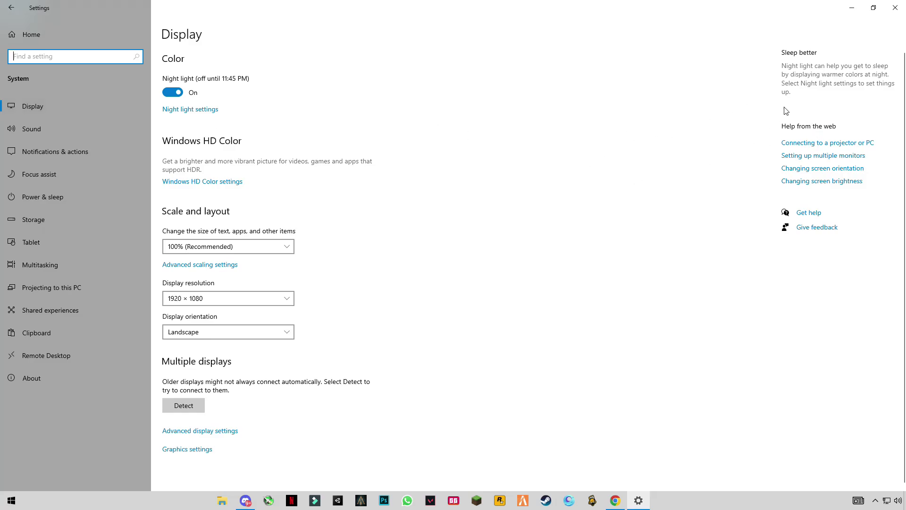
{"action": "scroll", "coordinate": [752, 112], "scroll_direction": "down", "scroll_amount": 1}
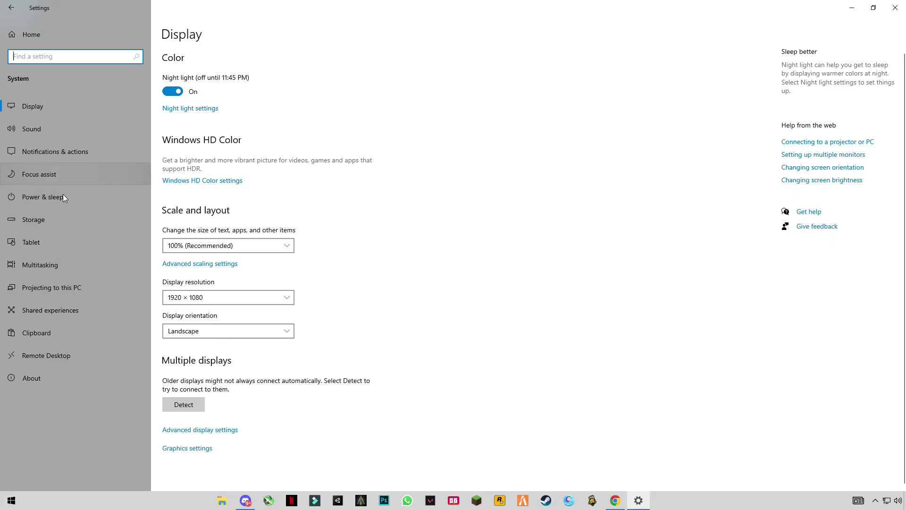
{"action": "left_click", "coordinate": [45, 202]}
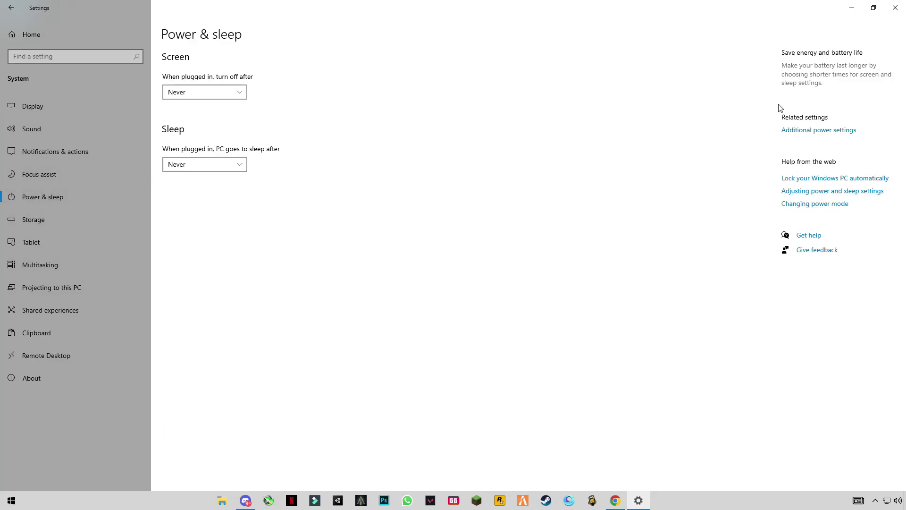
Step: Create a new power plan named 'Fivem' based on High performance, then close Power Options
{"action": "left_click", "coordinate": [817, 131]}
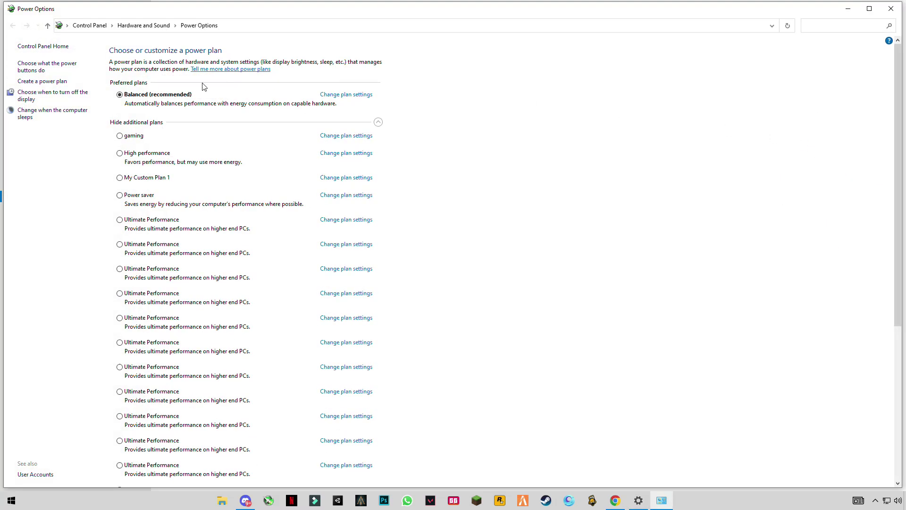
{"action": "left_click", "coordinate": [48, 82]}
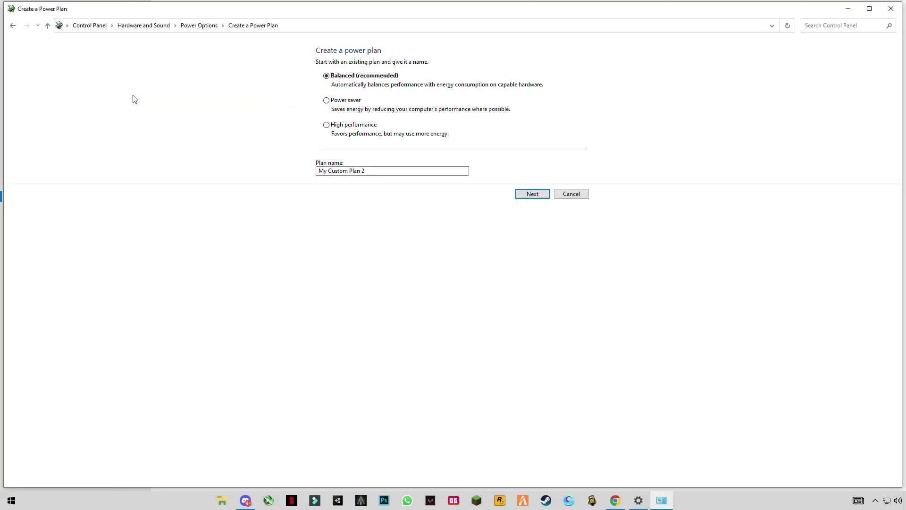
{"action": "left_click", "coordinate": [326, 126]}
{"action": "left_click", "coordinate": [376, 173]}
{"action": "key", "text": "ctrl+a"}
{"action": "type", "text": "F"}
{"action": "left_click", "coordinate": [547, 196]}
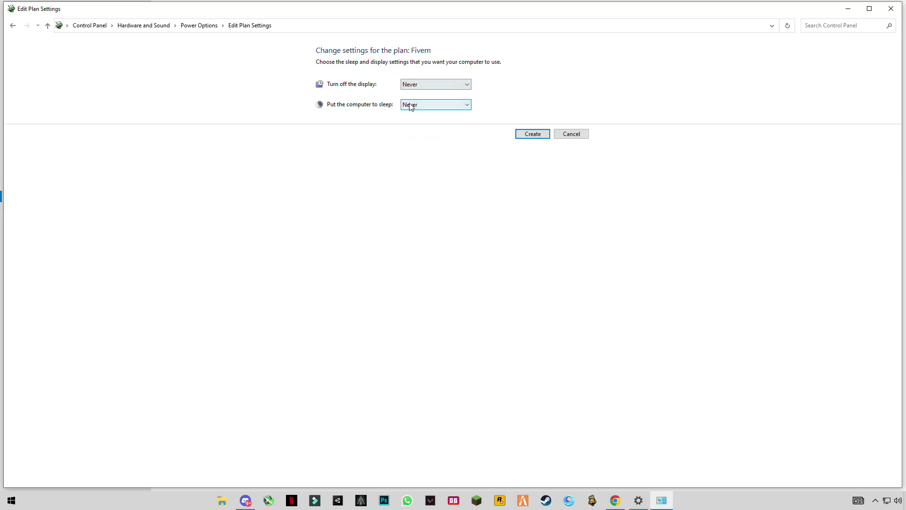
{"action": "left_click", "coordinate": [533, 134]}
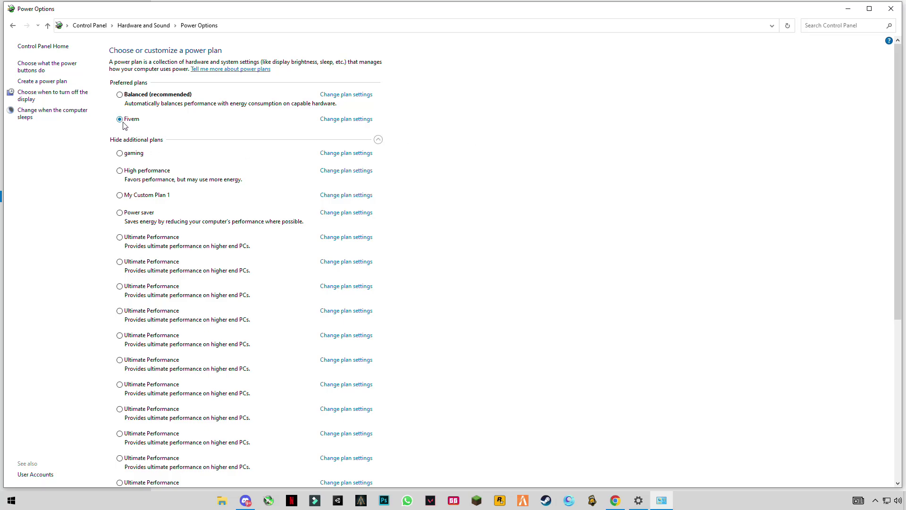
{"action": "left_click", "coordinate": [890, 8]}
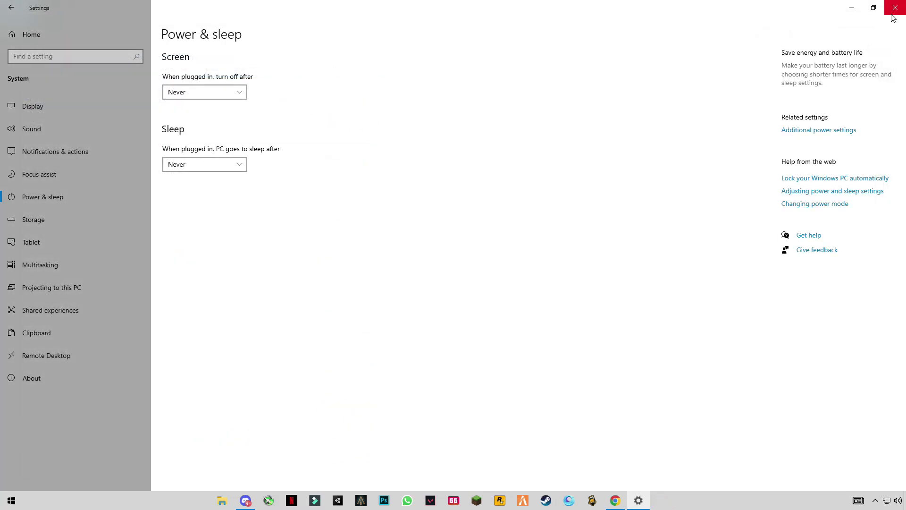
Step: Close Settings and open My PC maximized in File Explorer
{"action": "left_click", "coordinate": [894, 9]}
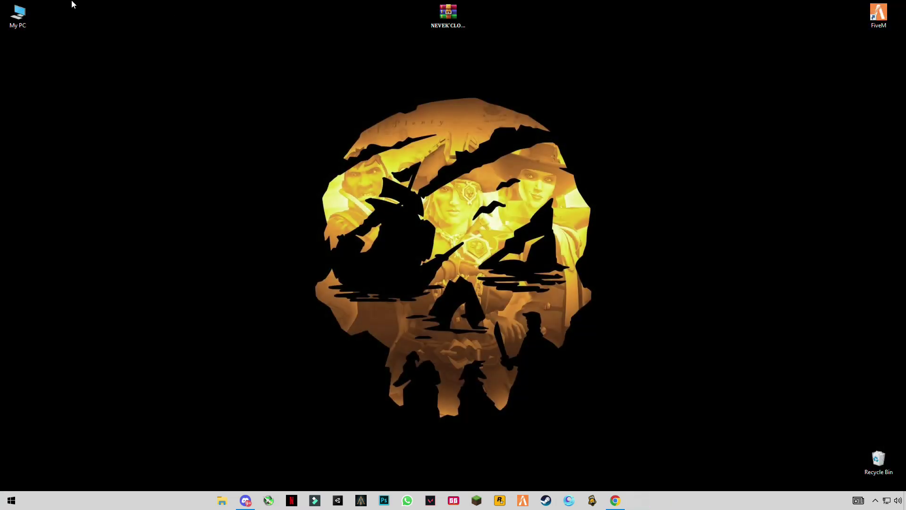
{"action": "double_click", "coordinate": [19, 14]}
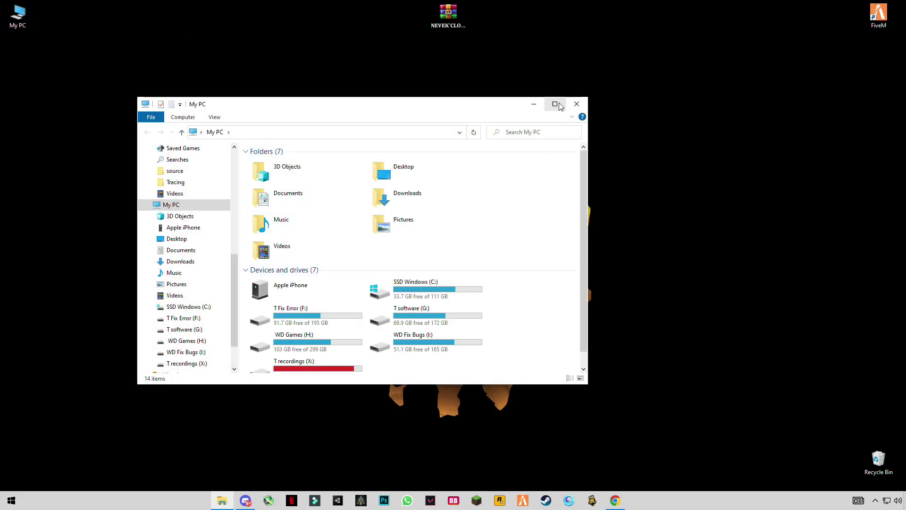
{"action": "left_click", "coordinate": [555, 104]}
Step: Set visual effects to Adjust for best performance, apply, and close System Properties and System
{"action": "right_click", "coordinate": [464, 285]}
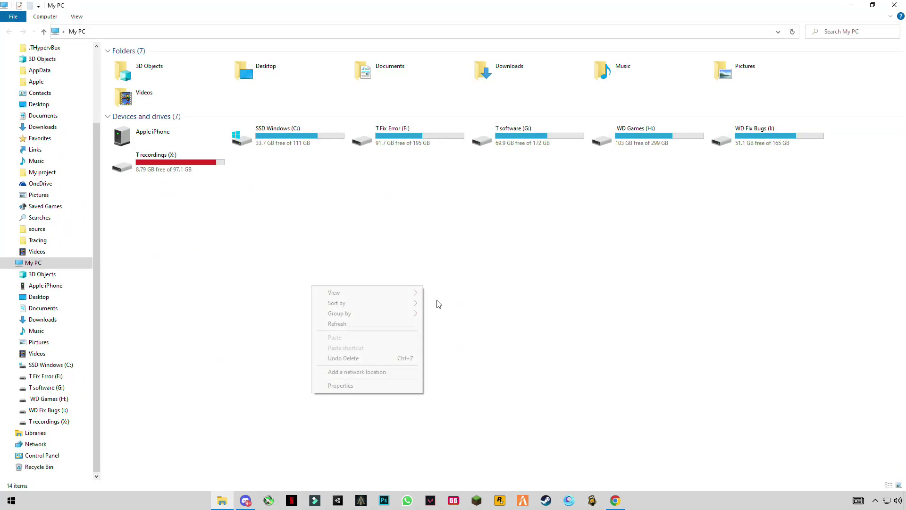
{"action": "left_click", "coordinate": [348, 386]}
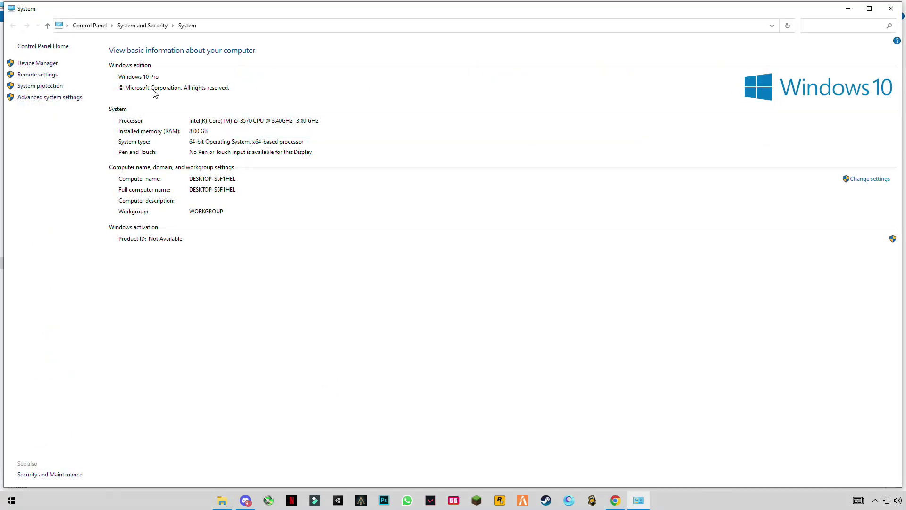
{"action": "left_click", "coordinate": [50, 98]}
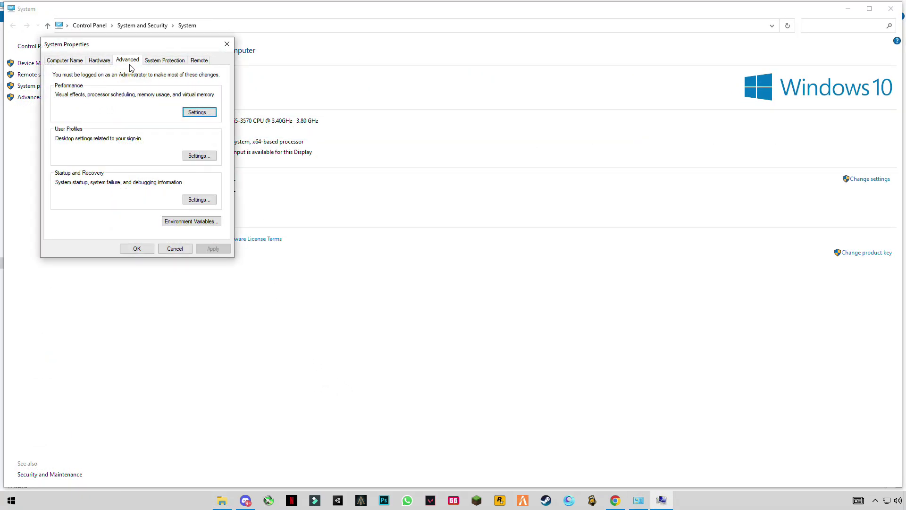
{"action": "left_click", "coordinate": [194, 112]}
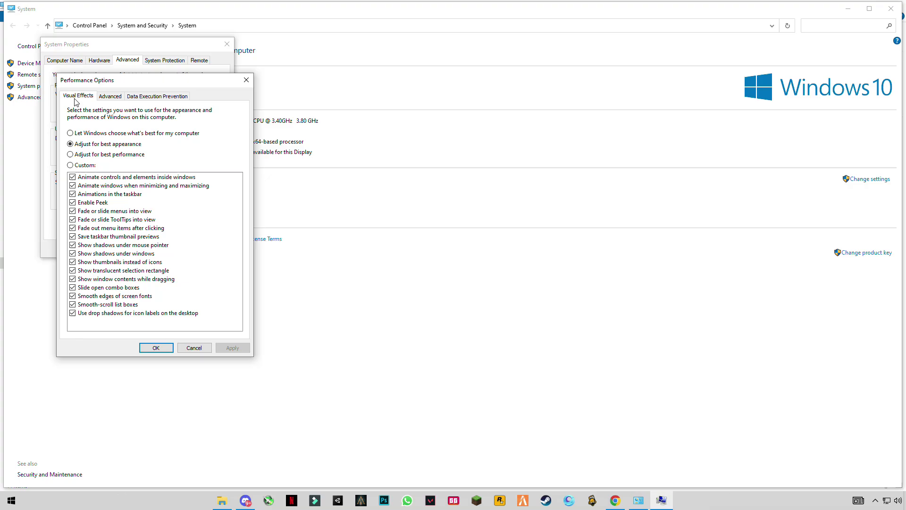
{"action": "left_click", "coordinate": [70, 155]}
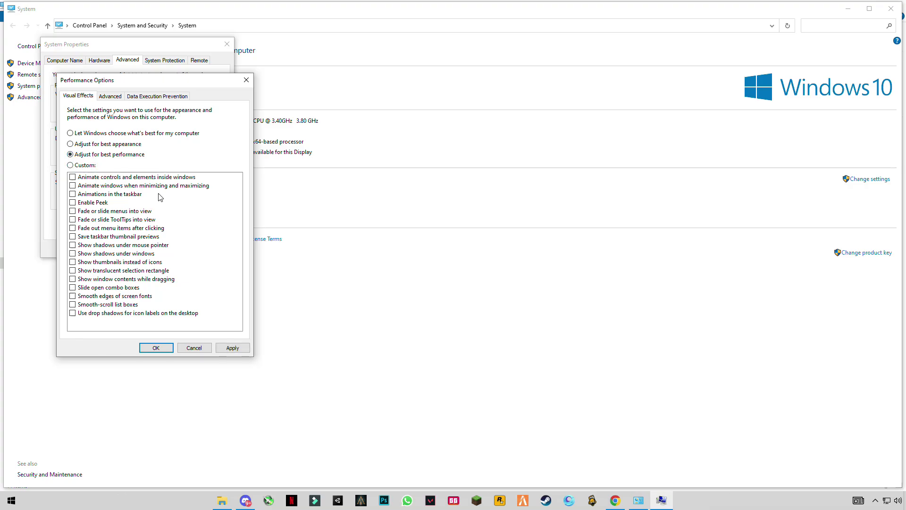
{"action": "left_click", "coordinate": [231, 347]}
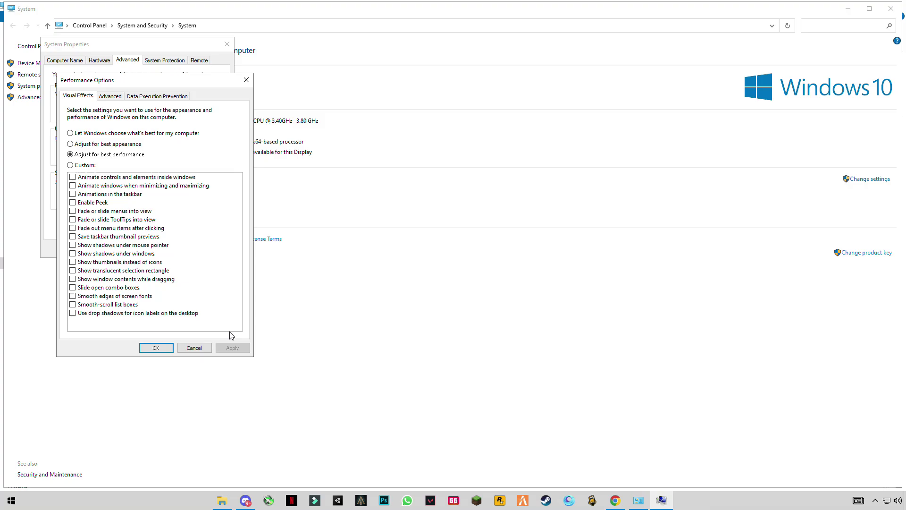
{"action": "left_click", "coordinate": [162, 350]}
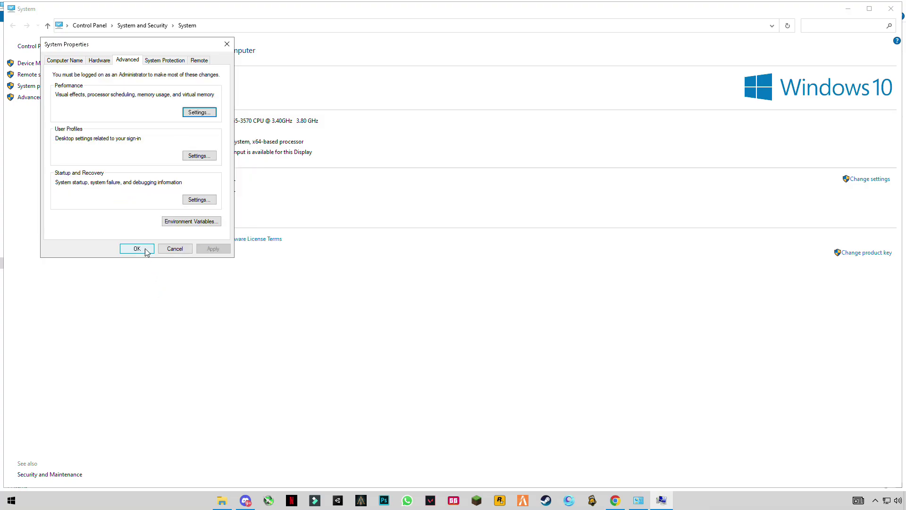
{"action": "left_click", "coordinate": [146, 250]}
{"action": "left_click", "coordinate": [892, 8]}
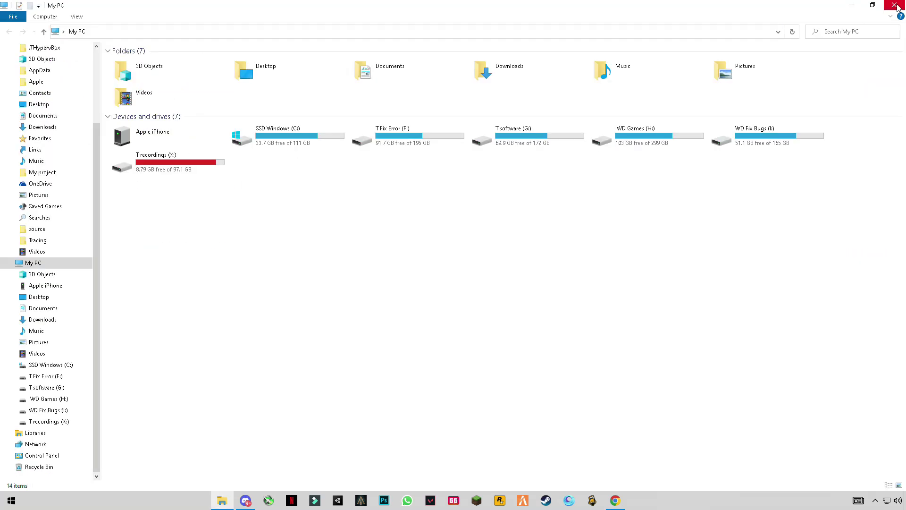
Step: Close My PC and scroll the fixerroryt.com FiveM lag-fix article toward its NEVEK CLOUD download
{"action": "left_click", "coordinate": [897, 7]}
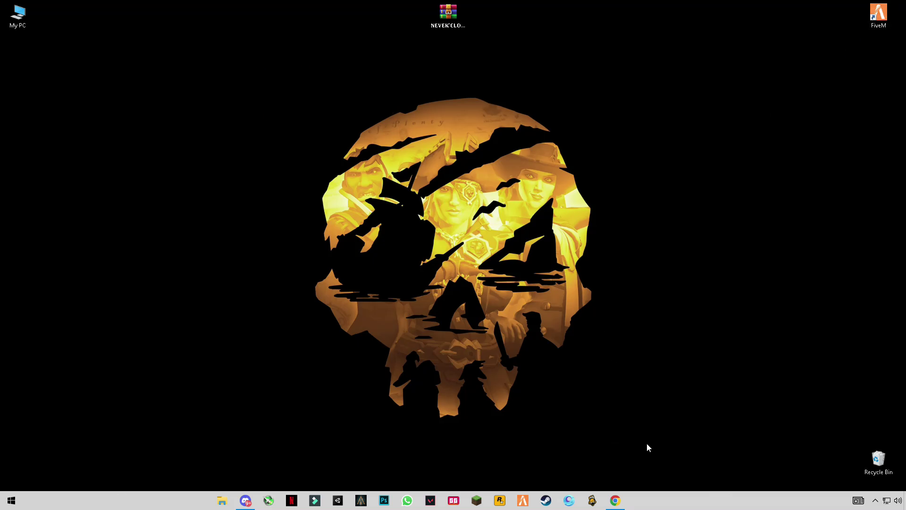
{"action": "left_click", "coordinate": [615, 502]}
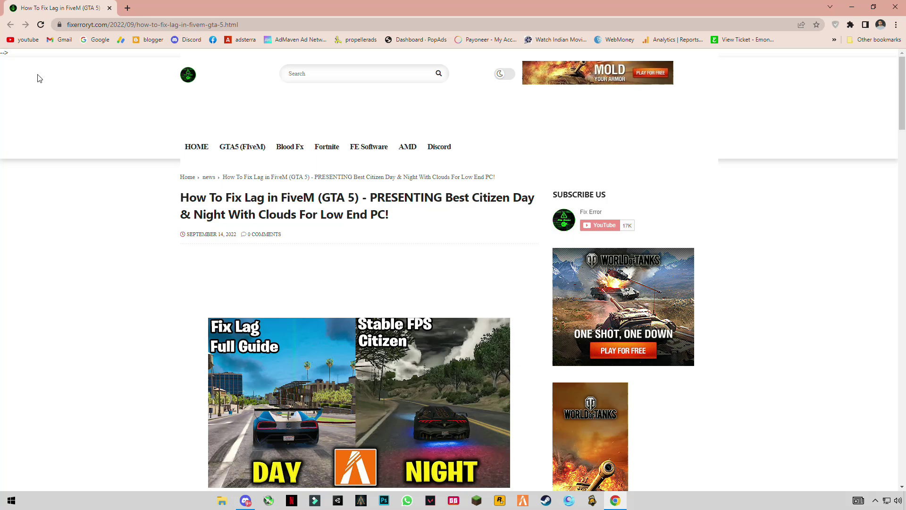
{"action": "scroll", "coordinate": [40, 79], "scroll_direction": "down", "scroll_amount": 9}
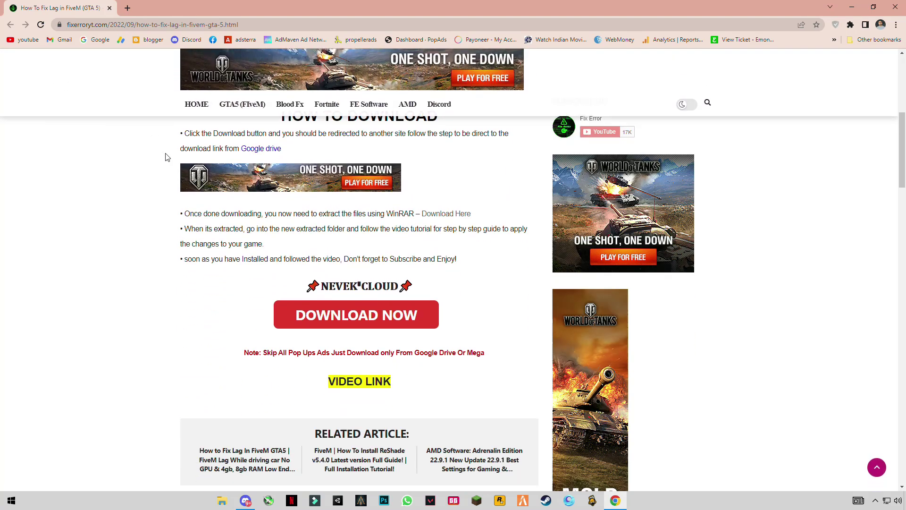
{"action": "scroll", "coordinate": [146, 244], "scroll_direction": "up", "scroll_amount": 6}
{"action": "scroll", "coordinate": [148, 243], "scroll_direction": "down", "scroll_amount": 3}
{"action": "scroll", "coordinate": [148, 233], "scroll_direction": "up", "scroll_amount": 5}
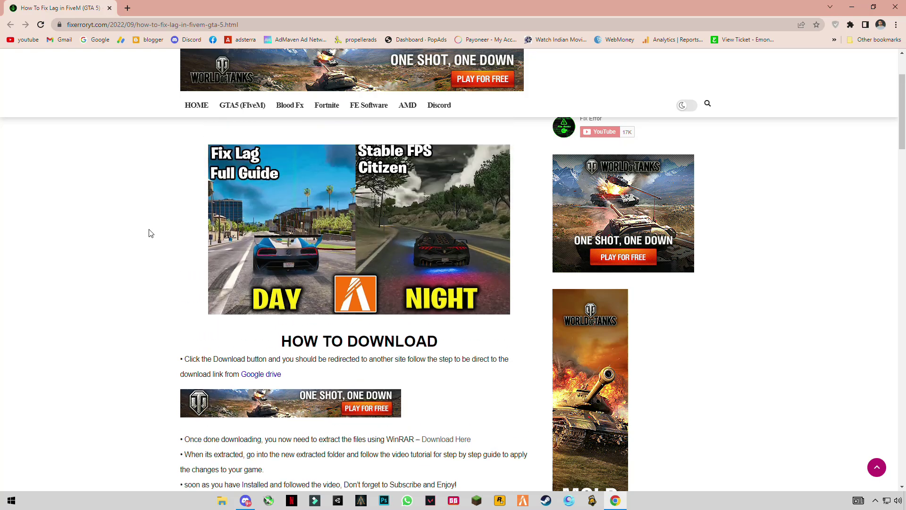
{"action": "scroll", "coordinate": [251, 248], "scroll_direction": "down", "scroll_amount": 4}
{"action": "scroll", "coordinate": [251, 247], "scroll_direction": "down", "scroll_amount": 4}
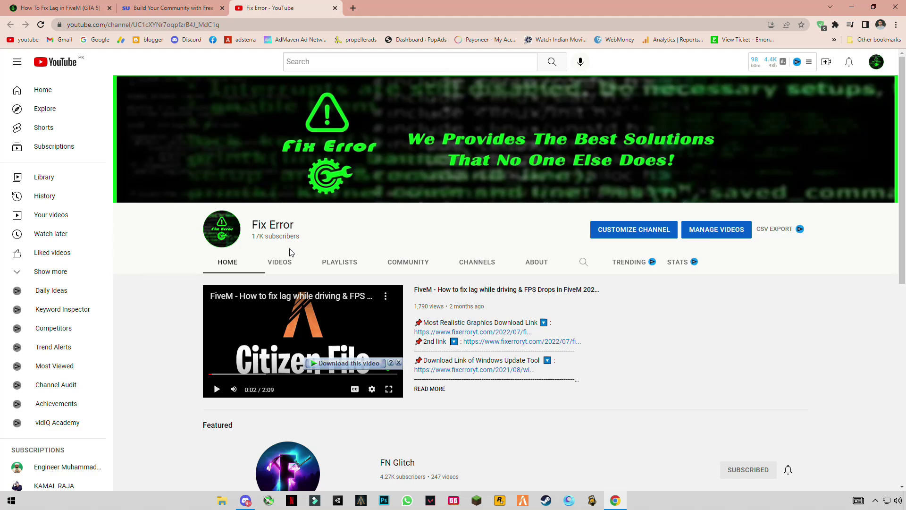
Step: Close the Fix Error YouTube tab and browse the GTA Pack Agent server's #graphic-packs channel
{"action": "left_click", "coordinate": [335, 8]}
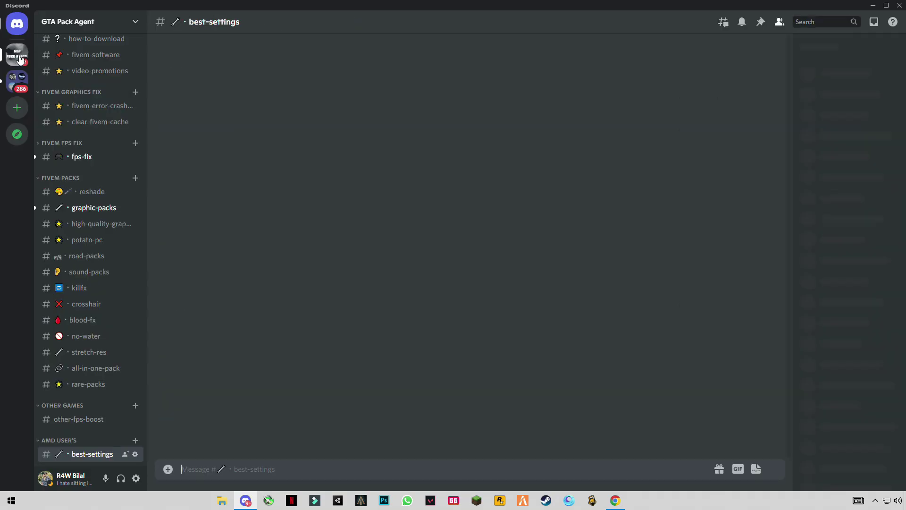
{"action": "scroll", "coordinate": [93, 236], "scroll_direction": "down", "scroll_amount": 4}
{"action": "scroll", "coordinate": [96, 201], "scroll_direction": "up", "scroll_amount": 4}
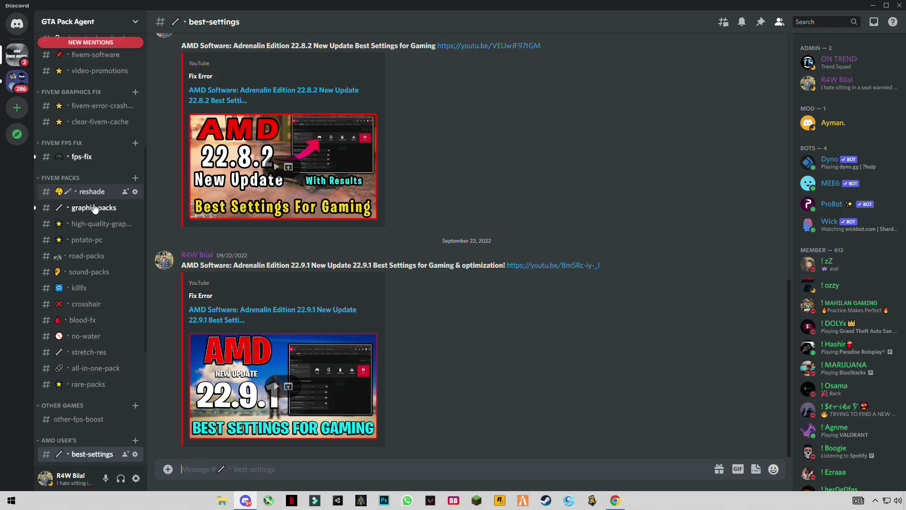
{"action": "left_click", "coordinate": [93, 208]}
{"action": "scroll", "coordinate": [265, 279], "scroll_direction": "up", "scroll_amount": 15}
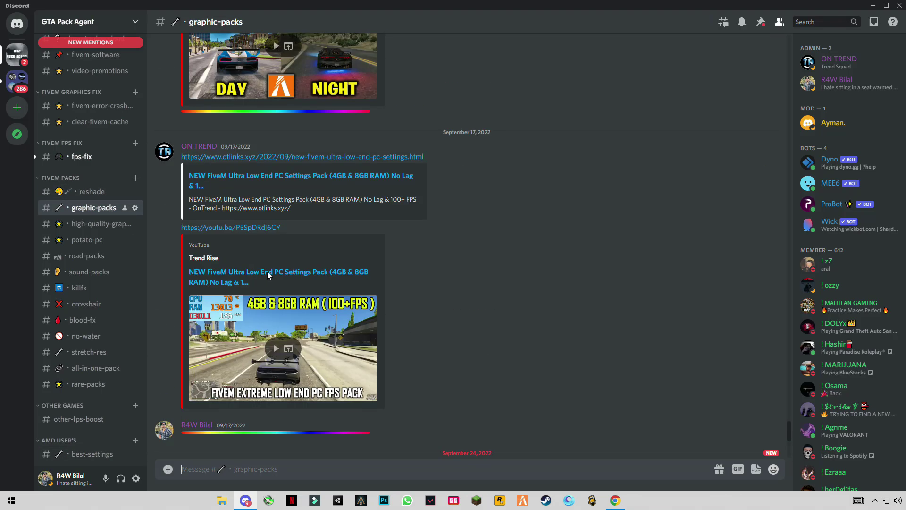
{"action": "scroll", "coordinate": [289, 275], "scroll_direction": "up", "scroll_amount": 5}
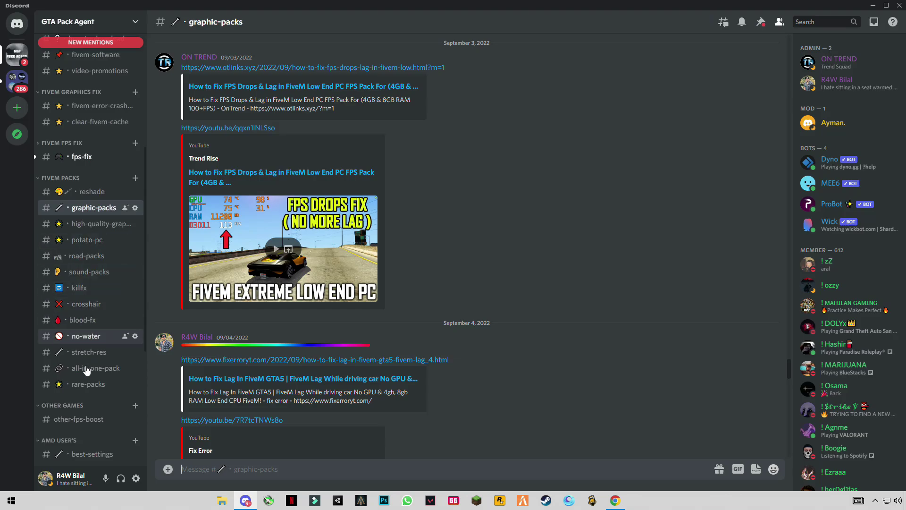
{"action": "scroll", "coordinate": [74, 331], "scroll_direction": "down", "scroll_amount": 3}
{"action": "scroll", "coordinate": [75, 335], "scroll_direction": "up", "scroll_amount": 10}
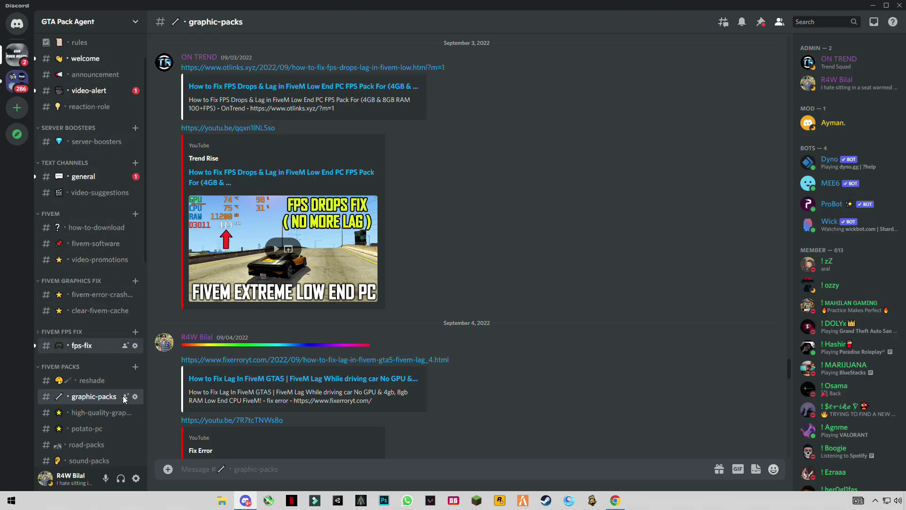
Step: Read through the #fps-fix channel, then close Discord
{"action": "left_click", "coordinate": [82, 345]}
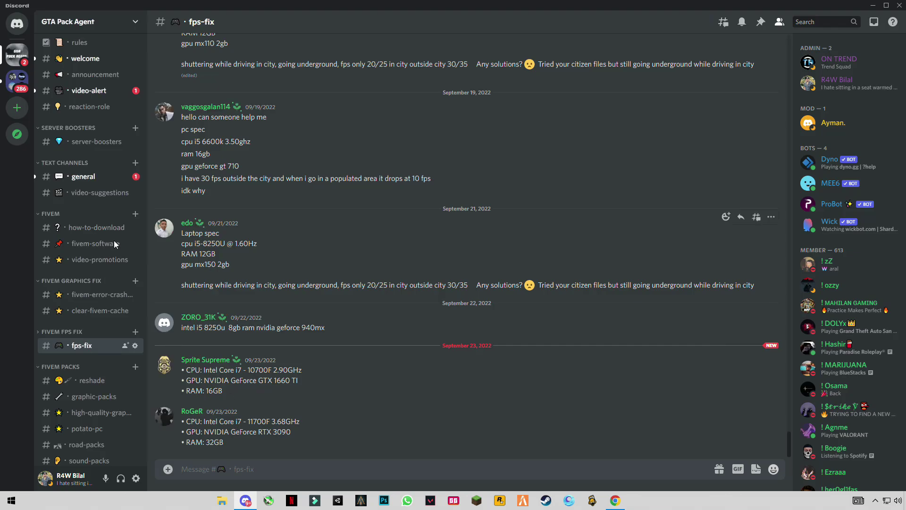
{"action": "scroll", "coordinate": [114, 244], "scroll_direction": "up", "scroll_amount": 3}
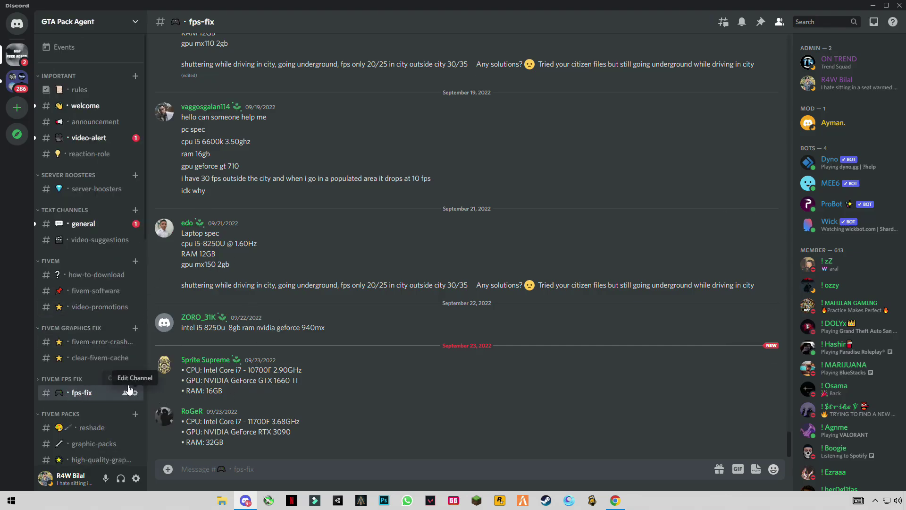
{"action": "scroll", "coordinate": [255, 350], "scroll_direction": "up", "scroll_amount": 15}
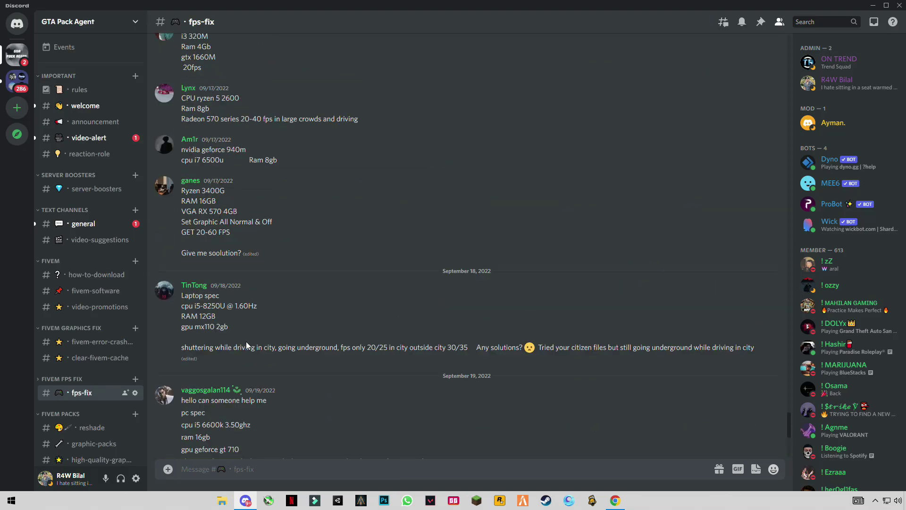
{"action": "scroll", "coordinate": [273, 347], "scroll_direction": "up", "scroll_amount": 5}
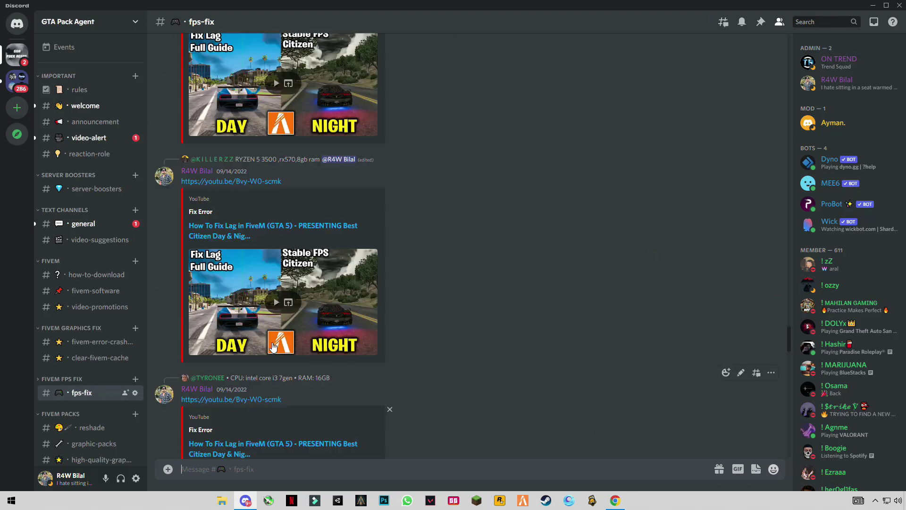
{"action": "scroll", "coordinate": [273, 347], "scroll_direction": "down", "scroll_amount": 8}
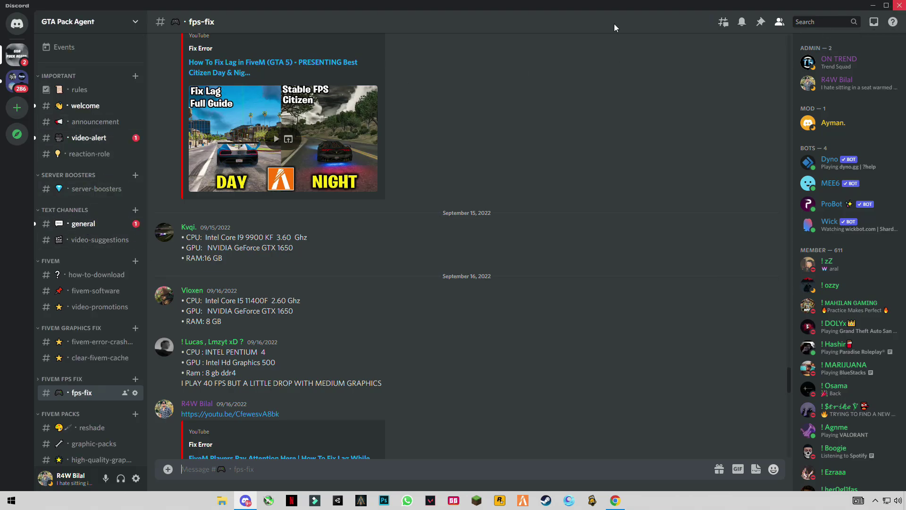
{"action": "left_click", "coordinate": [899, 5]}
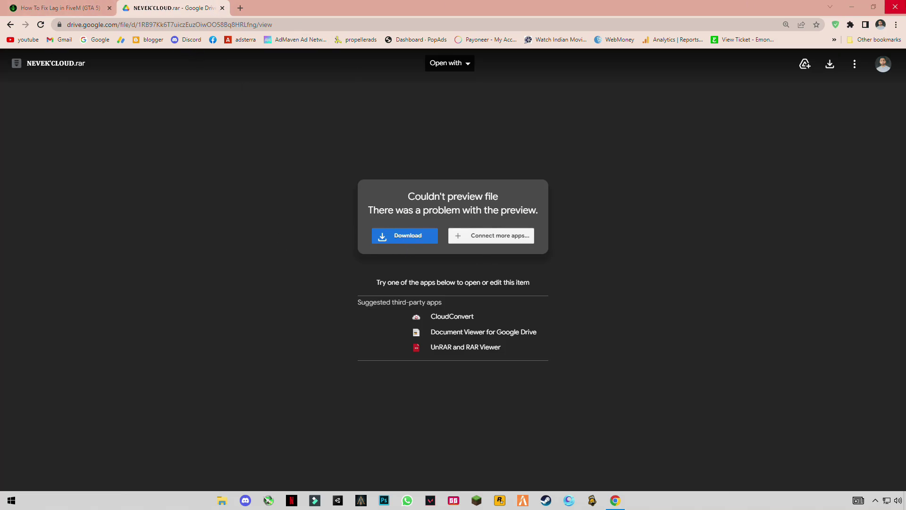
Step: Extract NEVEK'CLOUD.rar to a NEVEK'CLOUD folder, then bin the enb and reshade folders
{"action": "left_click", "coordinate": [895, 5]}
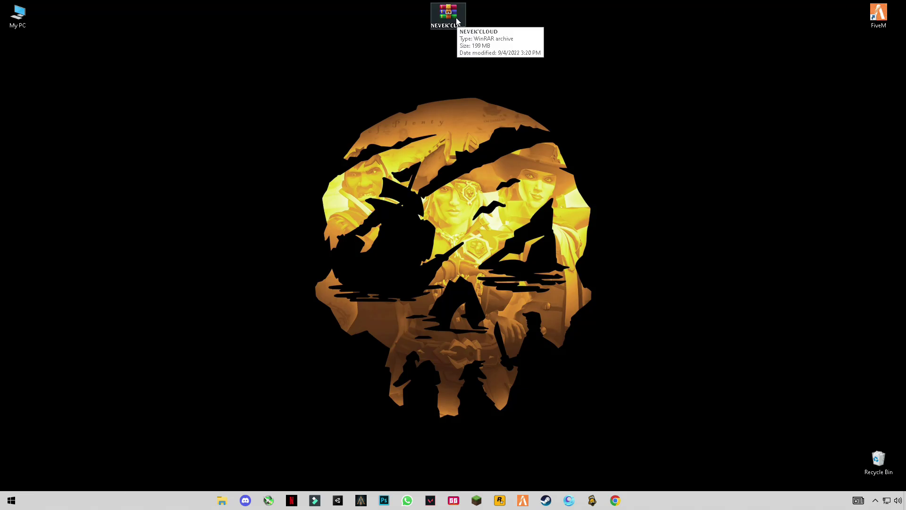
{"action": "right_click", "coordinate": [444, 16]}
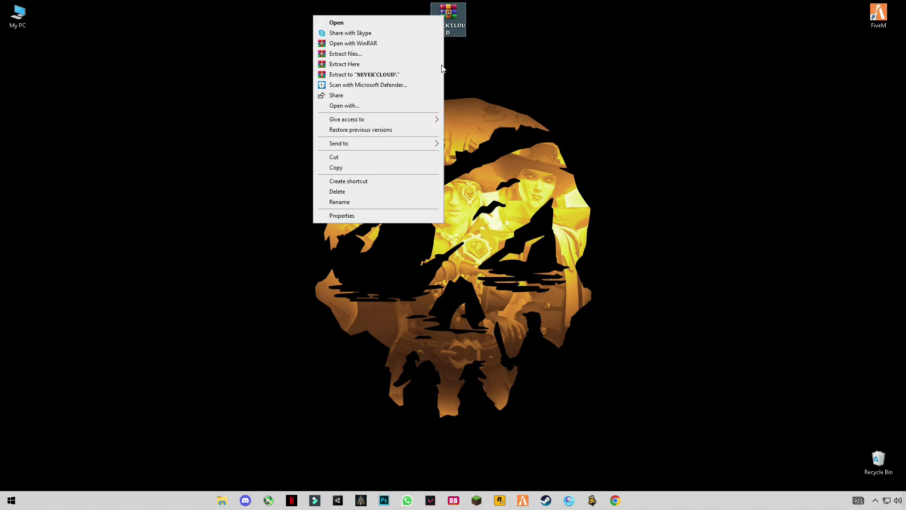
{"action": "left_click", "coordinate": [333, 76]}
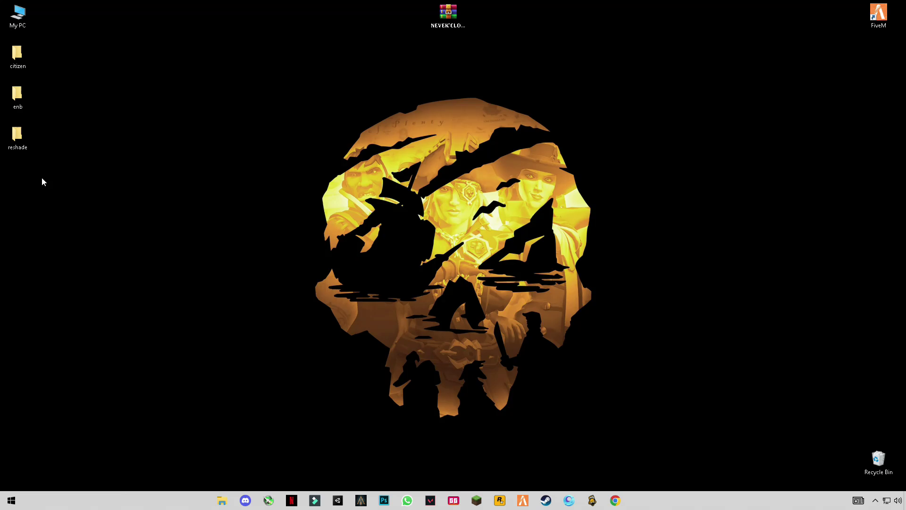
{"action": "left_click_drag", "start_coordinate": [78, 183], "coordinate": [12, 99]}
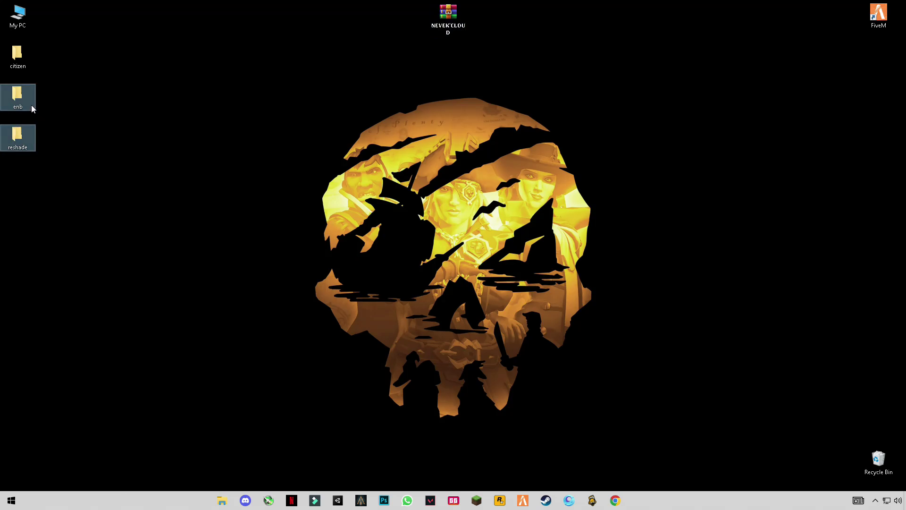
{"action": "left_click_drag", "start_coordinate": [21, 127], "coordinate": [879, 467]}
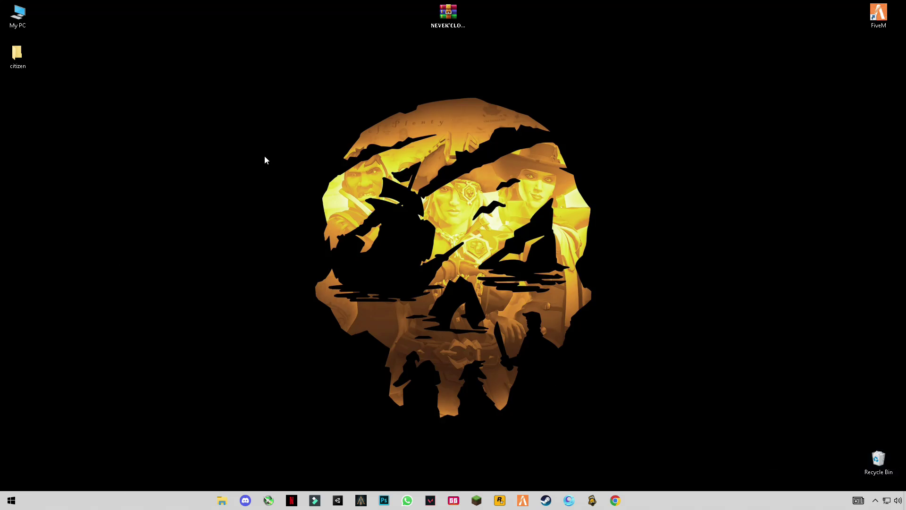
Step: Cut the citizen folder from the desktop
{"action": "left_click", "coordinate": [23, 67]}
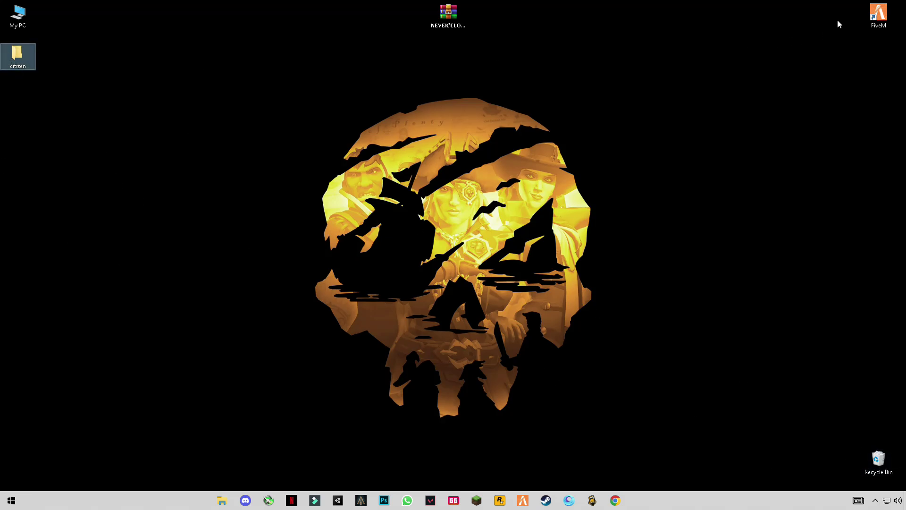
{"action": "right_click", "coordinate": [18, 52]}
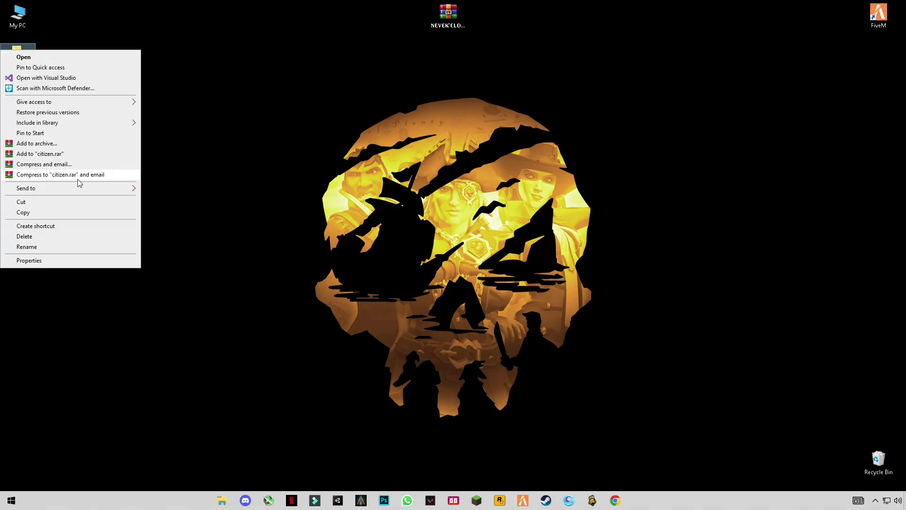
{"action": "left_click", "coordinate": [37, 206]}
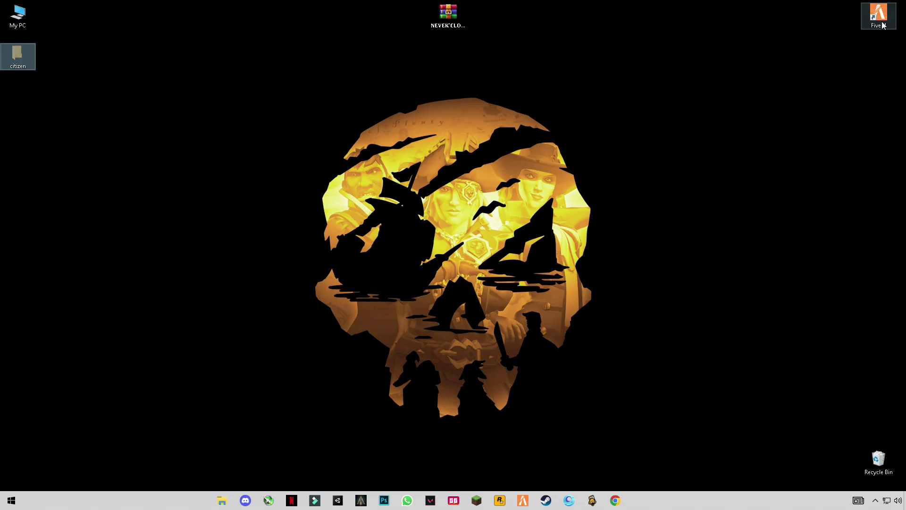
Step: Paste citizen into FiveM Application Data, replacing the existing files, then close the window
{"action": "right_click", "coordinate": [860, 28]}
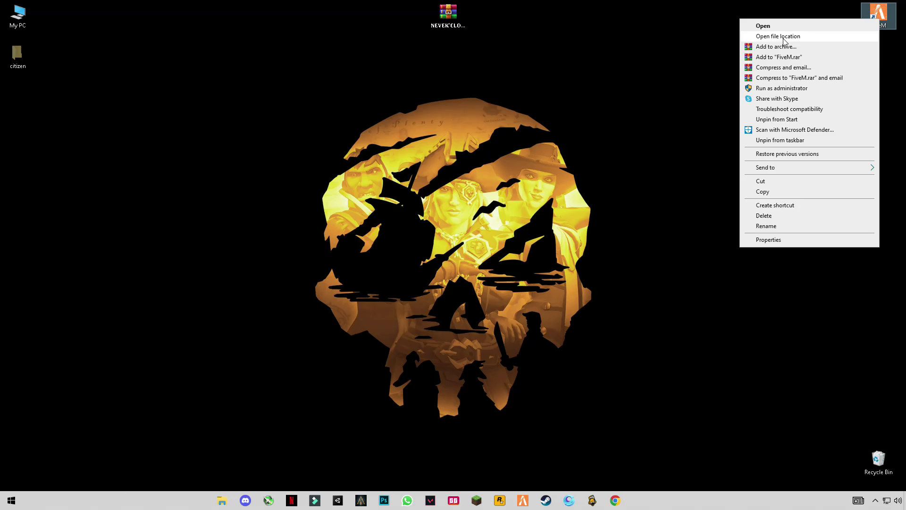
{"action": "left_click", "coordinate": [784, 40]}
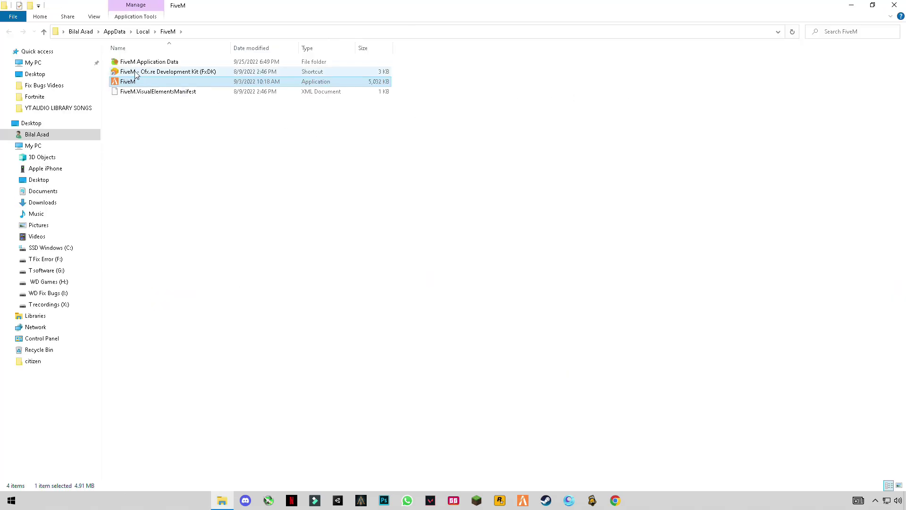
{"action": "double_click", "coordinate": [144, 64]}
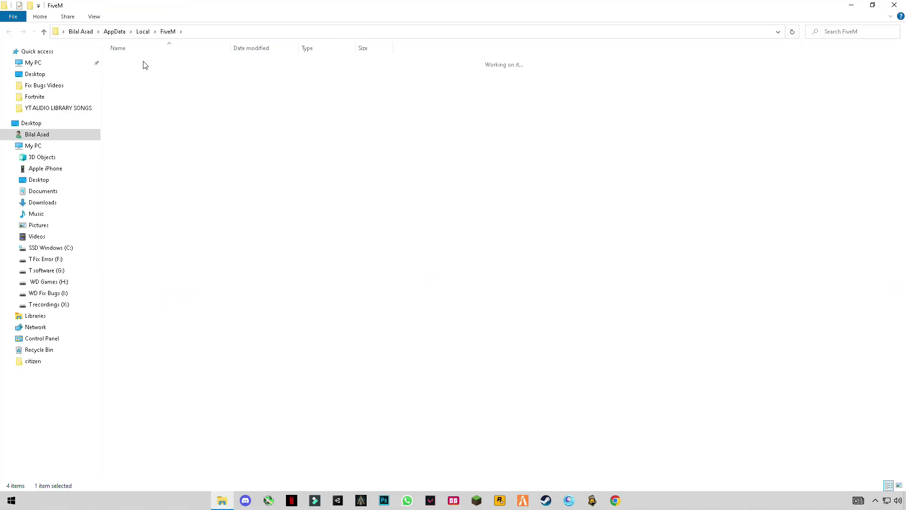
{"action": "right_click", "coordinate": [589, 137]}
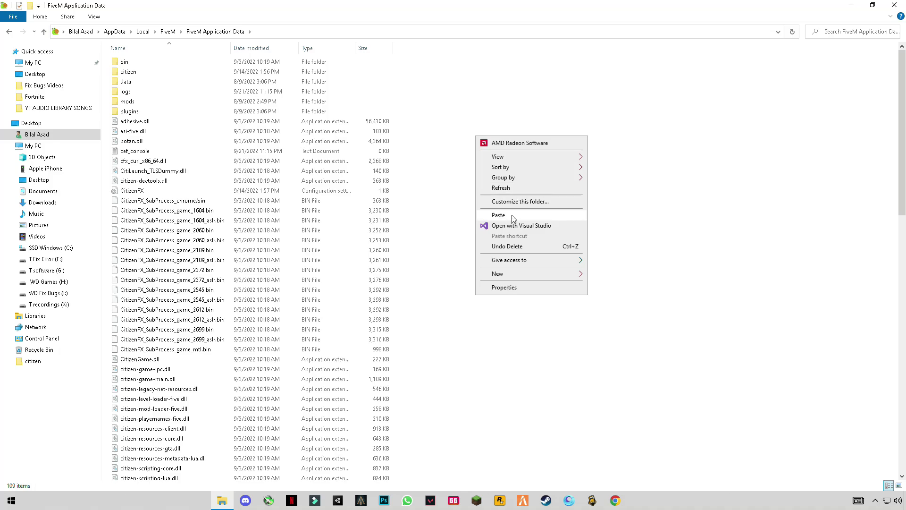
{"action": "left_click", "coordinate": [498, 215]}
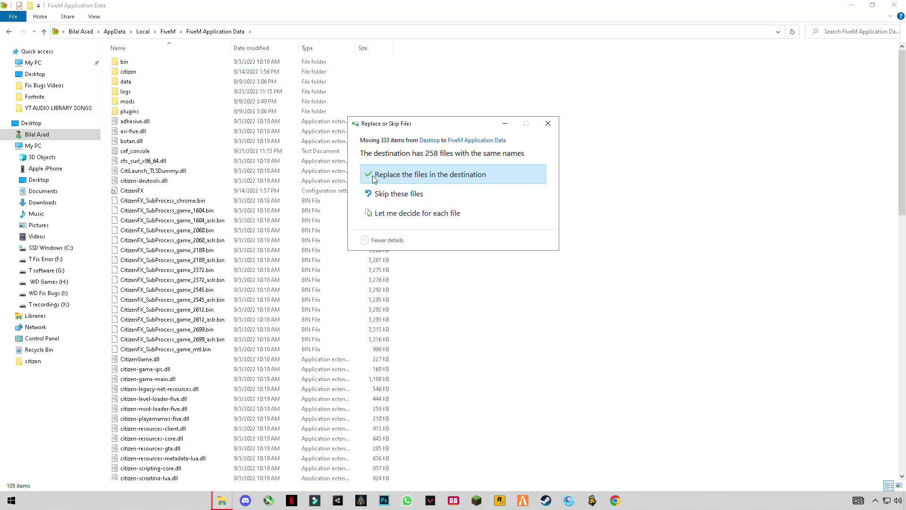
{"action": "left_click", "coordinate": [375, 175]}
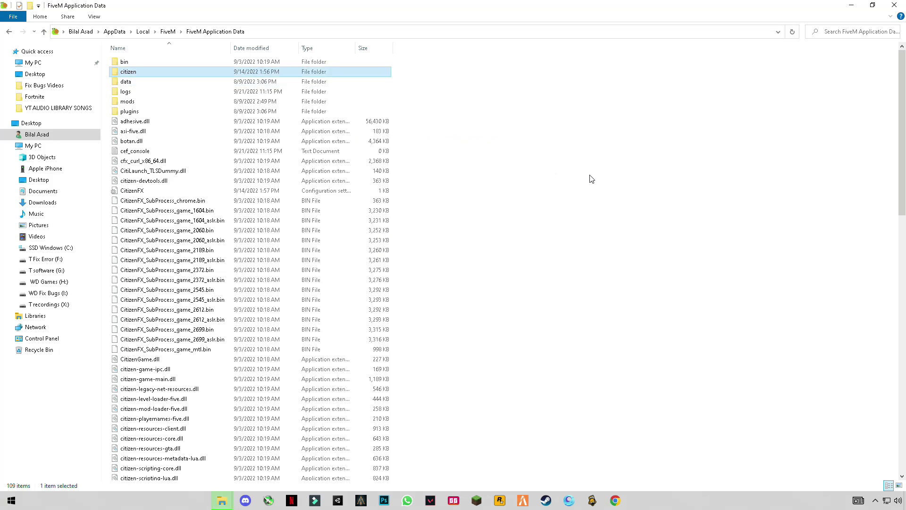
{"action": "left_click", "coordinate": [895, 5]}
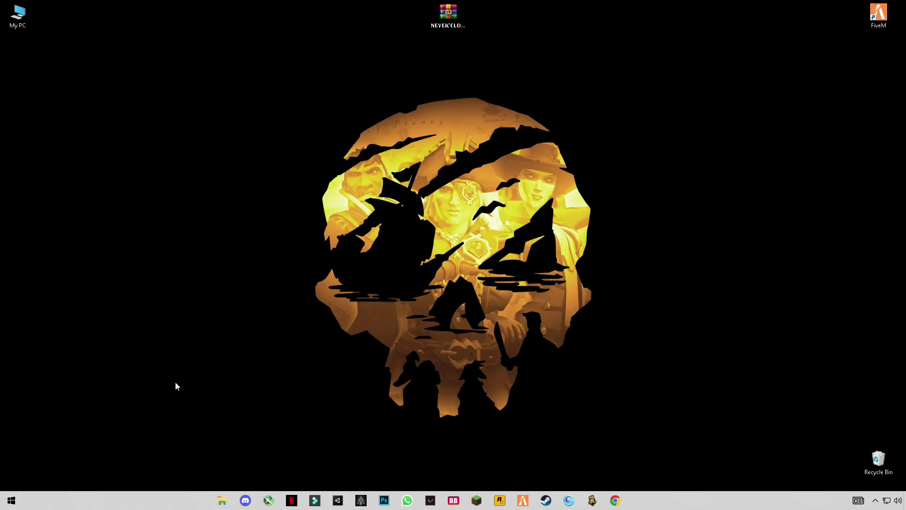
Step: Open the Windows Temp folder using the Run box command 'temp'
{"action": "key", "text": "super+r"}
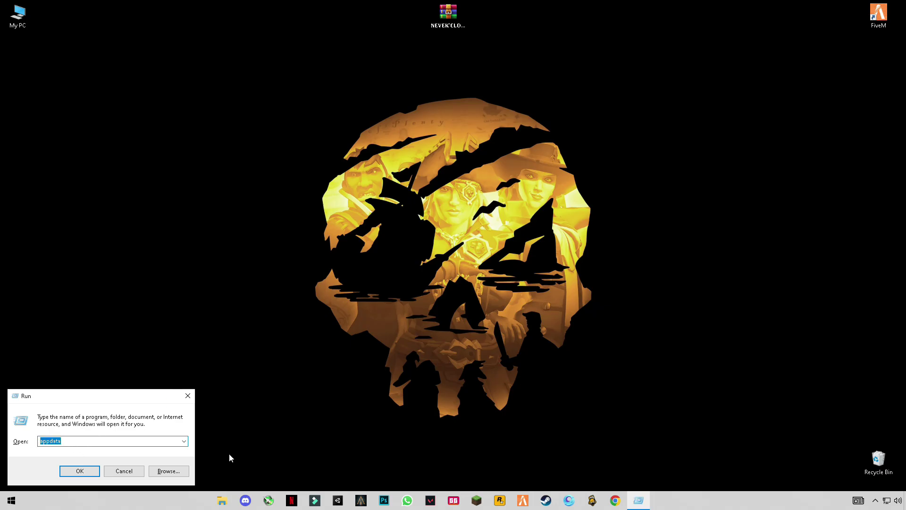
{"action": "type", "text": "temp"}
{"action": "key", "text": "Return"}
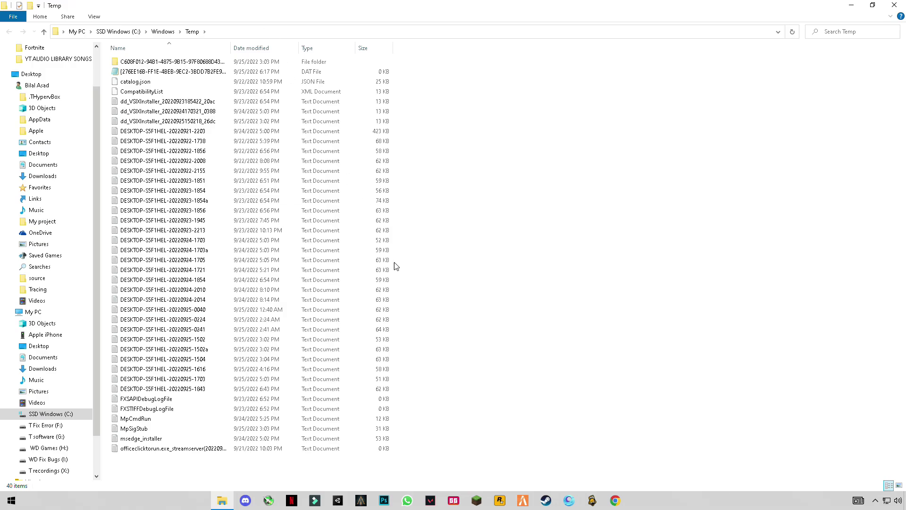
Step: Delete all 40 Temp files with administrator permission, skipping the two in use, then close the folder
{"action": "left_click_drag", "start_coordinate": [420, 476], "coordinate": [115, 53]}
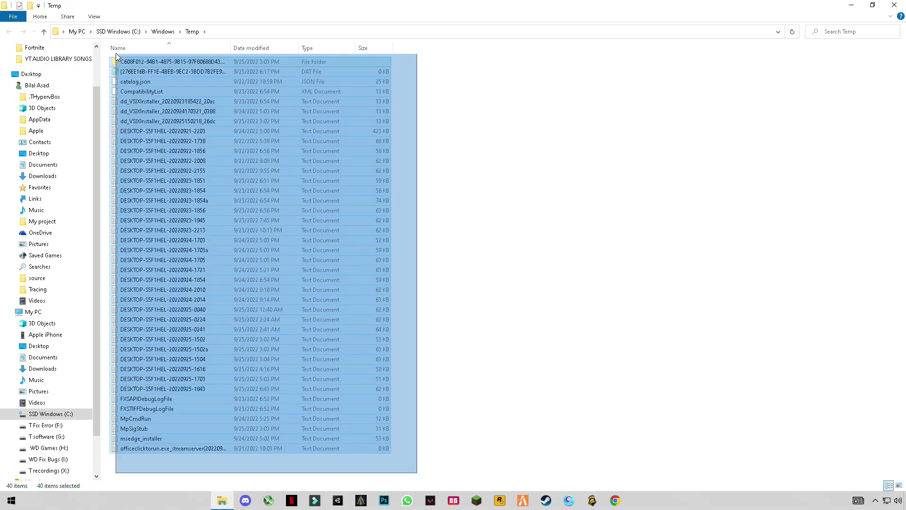
{"action": "right_click", "coordinate": [194, 90]}
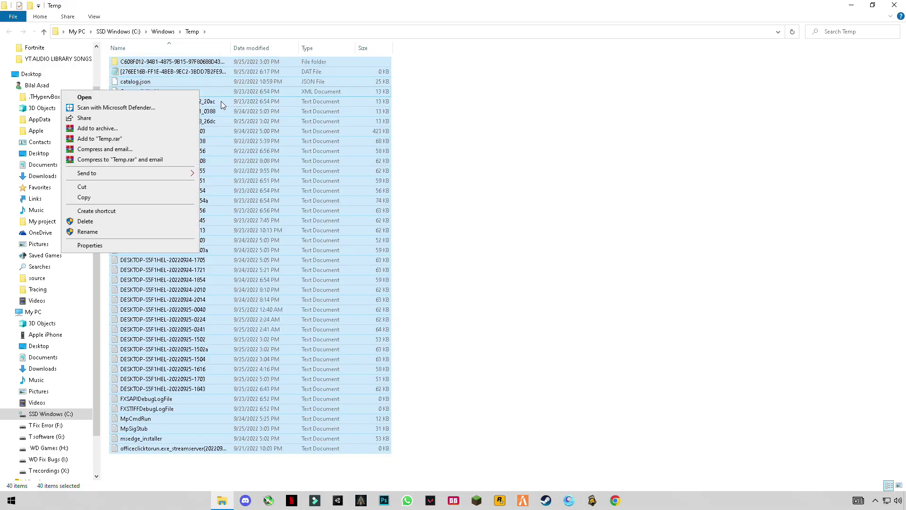
{"action": "left_click", "coordinate": [98, 224]}
{"action": "left_click", "coordinate": [427, 204]}
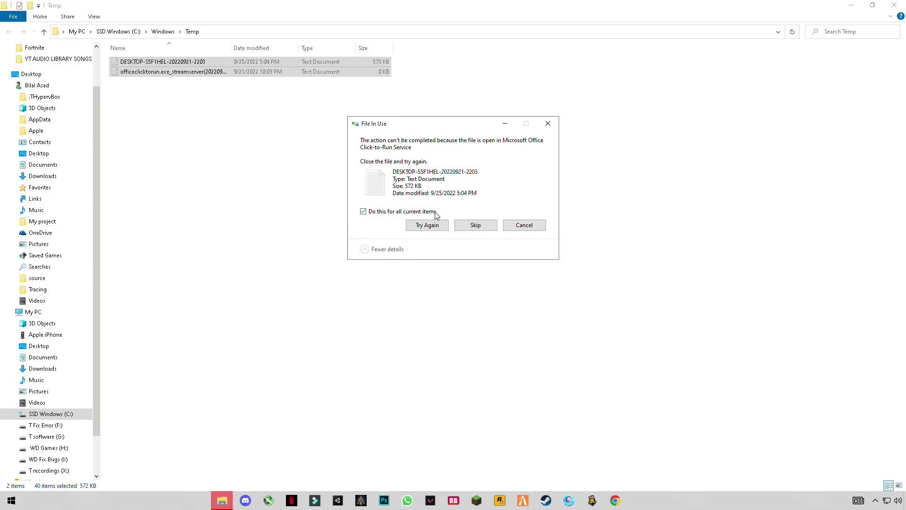
{"action": "left_click", "coordinate": [474, 226]}
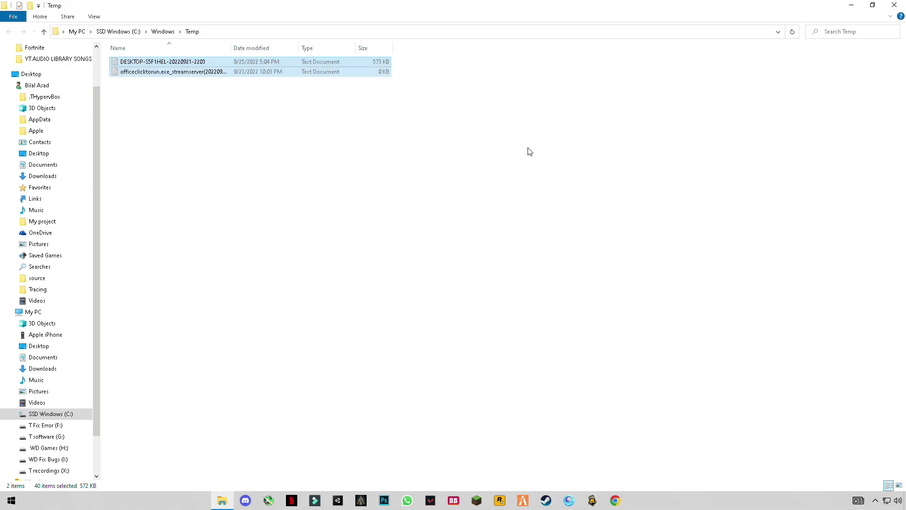
{"action": "left_click", "coordinate": [895, 5]}
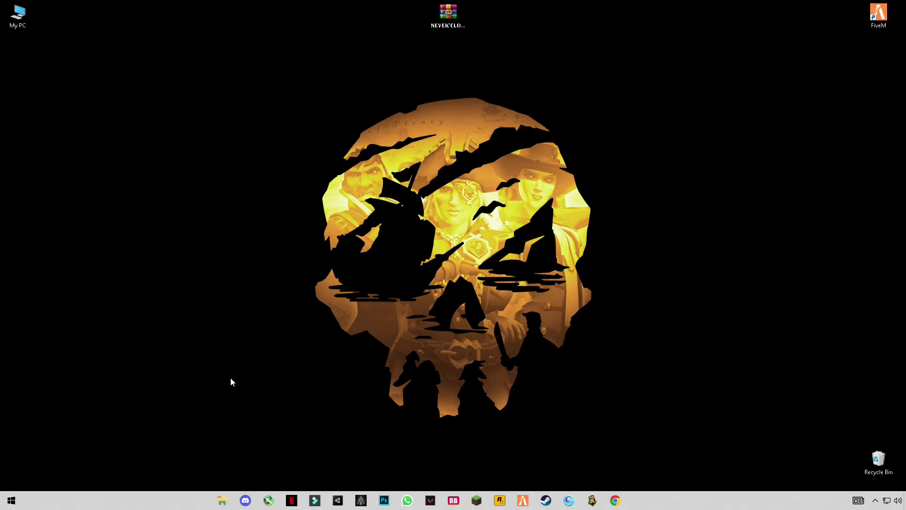
Step: Open %temp% and delete everything, skipping the file Discord uses, leaving seven files
{"action": "key", "text": "super+r"}
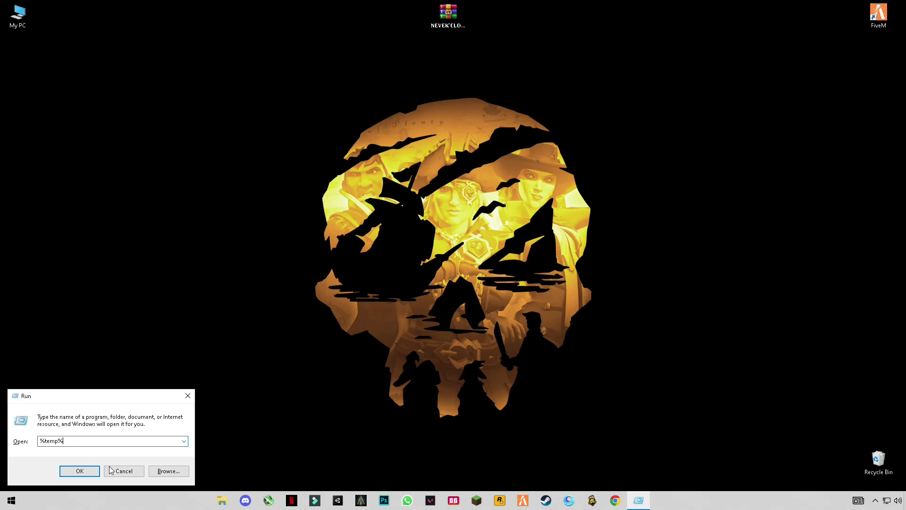
{"action": "left_click", "coordinate": [87, 471]}
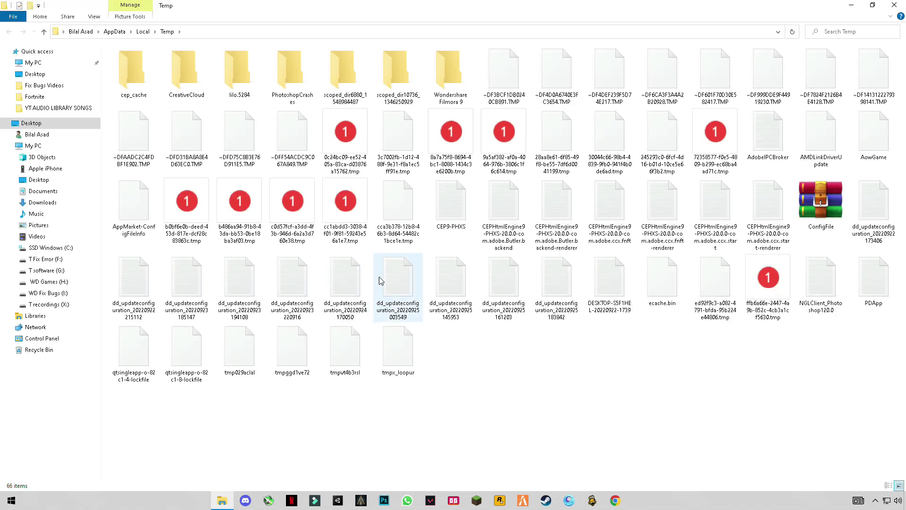
{"action": "key", "text": "ctrl+a"}
{"action": "right_click", "coordinate": [386, 274]}
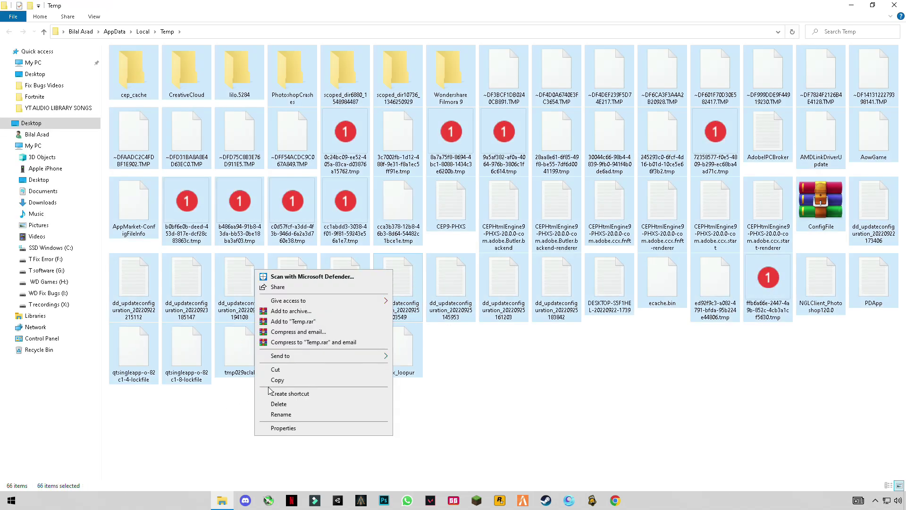
{"action": "left_click", "coordinate": [279, 405]}
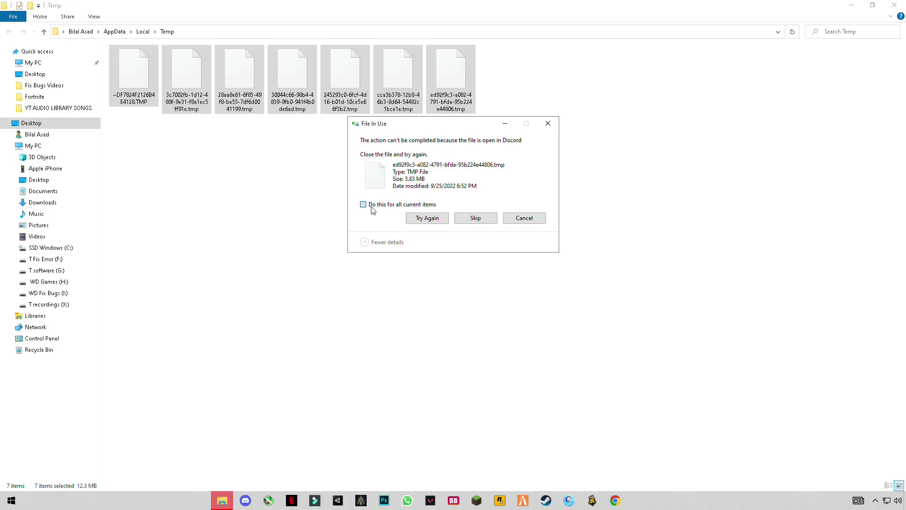
{"action": "left_click", "coordinate": [467, 218]}
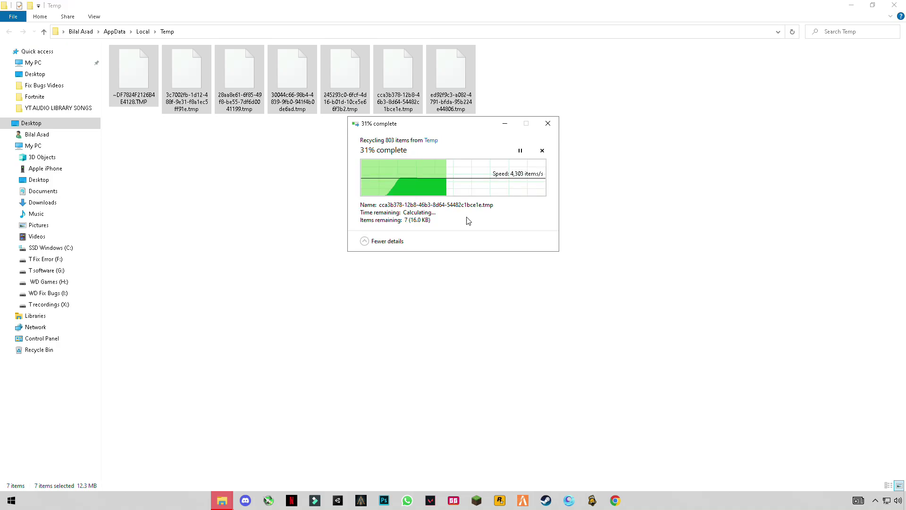
{"action": "left_click", "coordinate": [240, 182]}
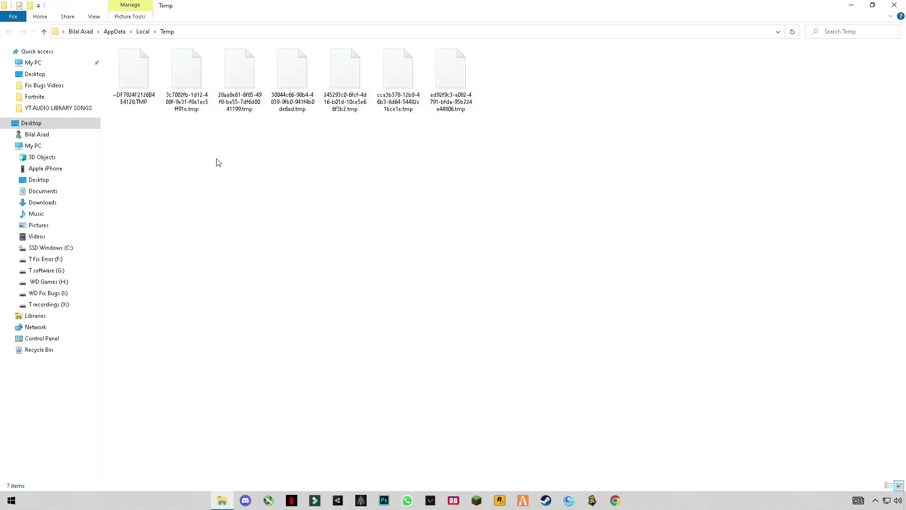
Step: Close the Temp window and open the Windows Prefetch folder via Run 'prefetch'
{"action": "left_click", "coordinate": [893, 5]}
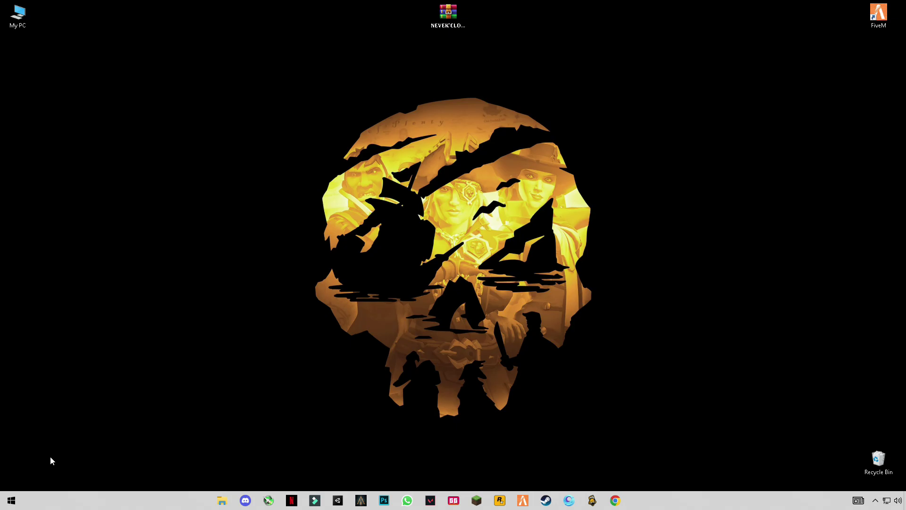
{"action": "key", "text": "super+r"}
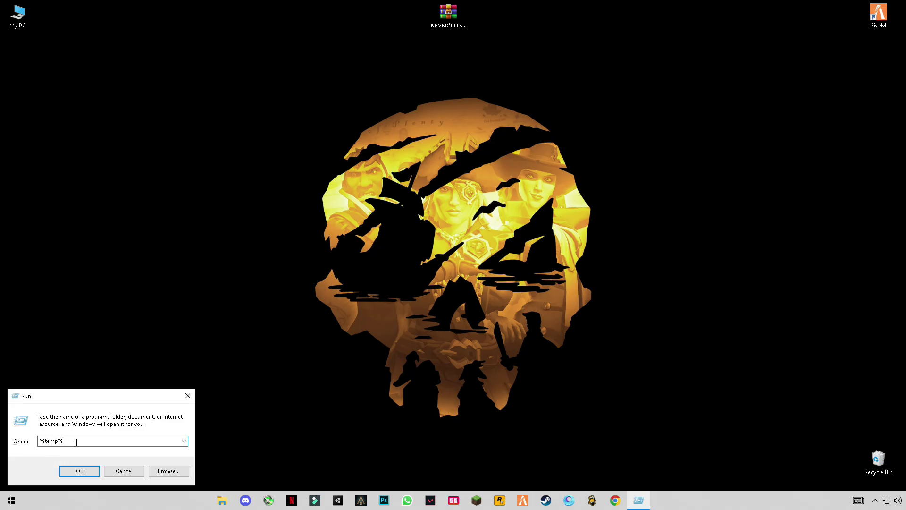
{"action": "type", "text": "pre"}
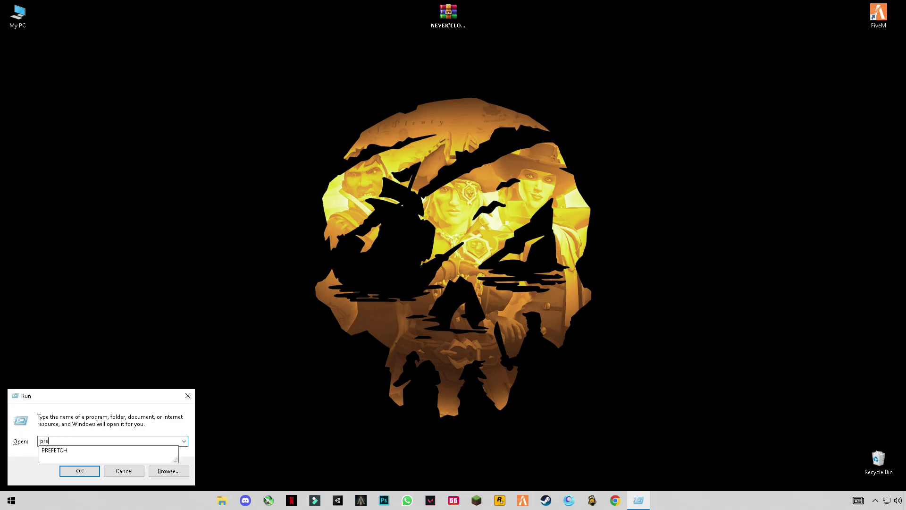
{"action": "type", "text": "fetch"}
{"action": "key", "text": "Return"}
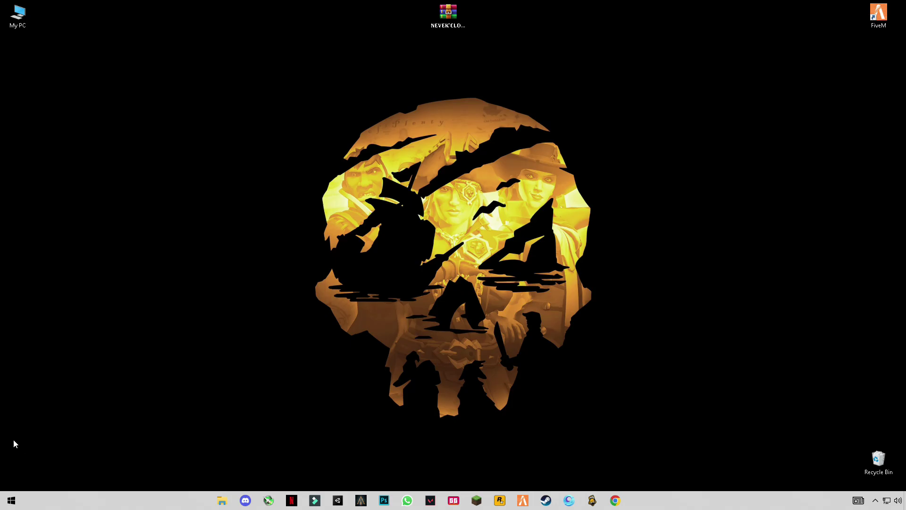
Step: Delete all 223 Prefetch files, skipping the one SysMain is using
{"action": "left_click", "coordinate": [201, 172]}
{"action": "key", "text": "ctrl+a"}
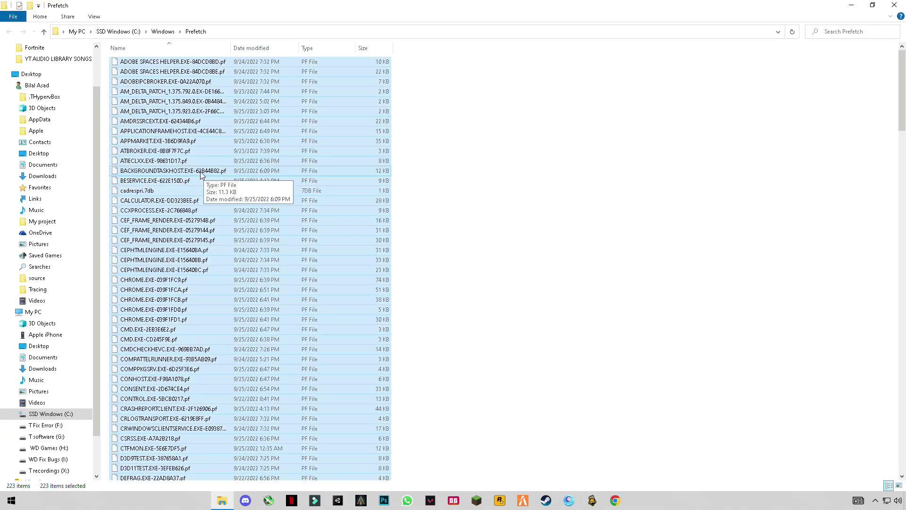
{"action": "right_click", "coordinate": [178, 161]}
{"action": "left_click", "coordinate": [56, 282]}
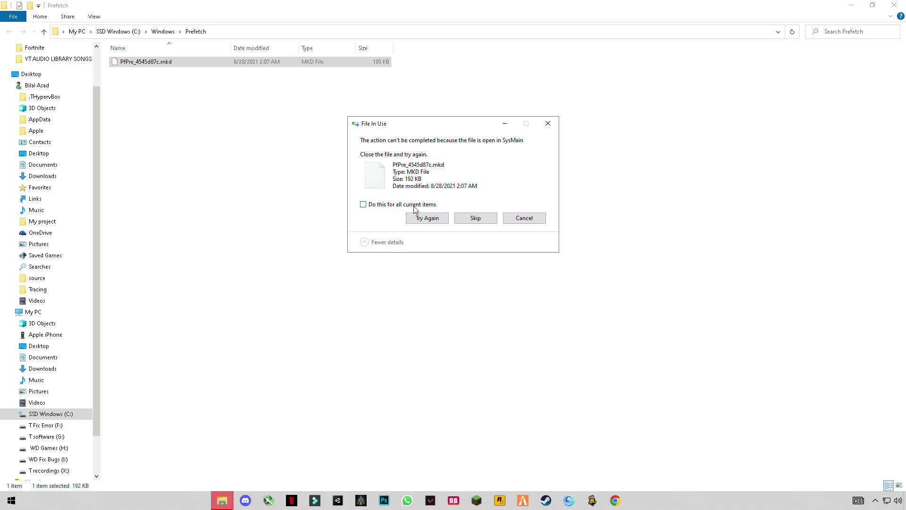
{"action": "left_click", "coordinate": [467, 217]}
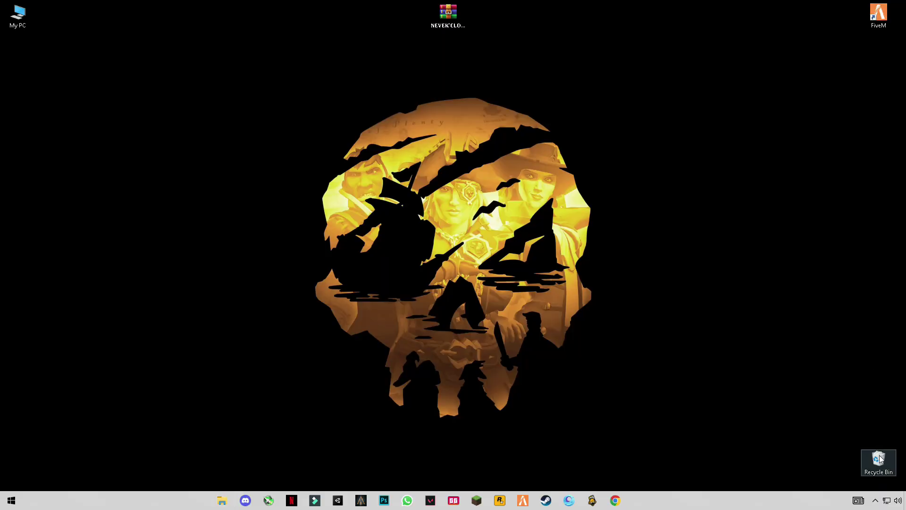
Step: Empty the Recycle Bin from its desktop icon and confirm the permanent deletion
{"action": "right_click", "coordinate": [878, 455]}
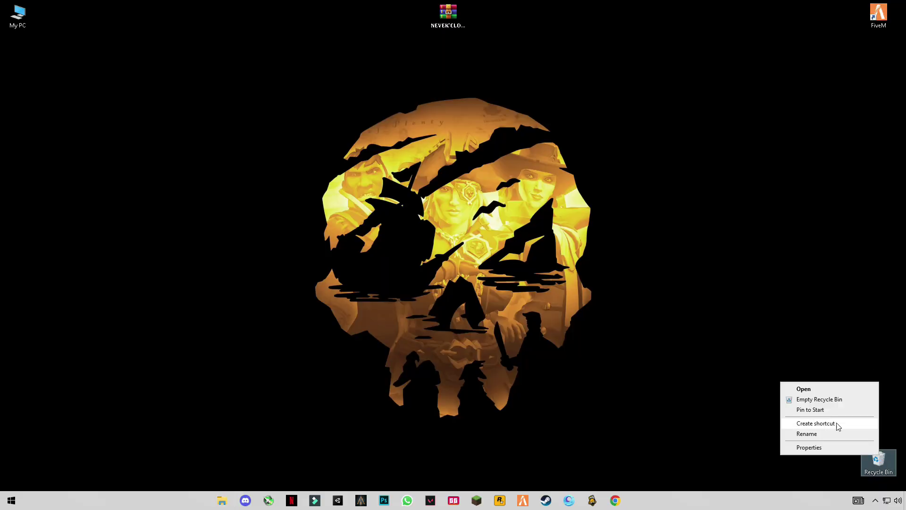
{"action": "left_click", "coordinate": [820, 400]}
{"action": "left_click", "coordinate": [507, 262]}
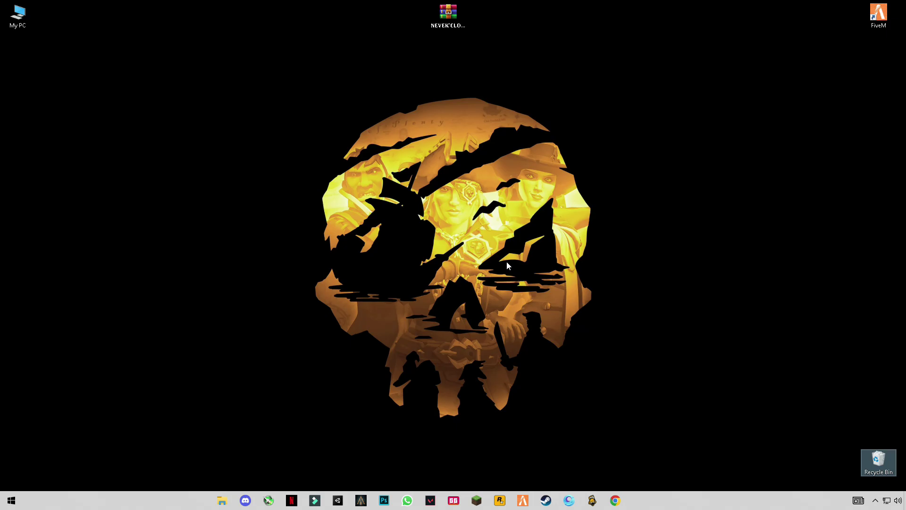